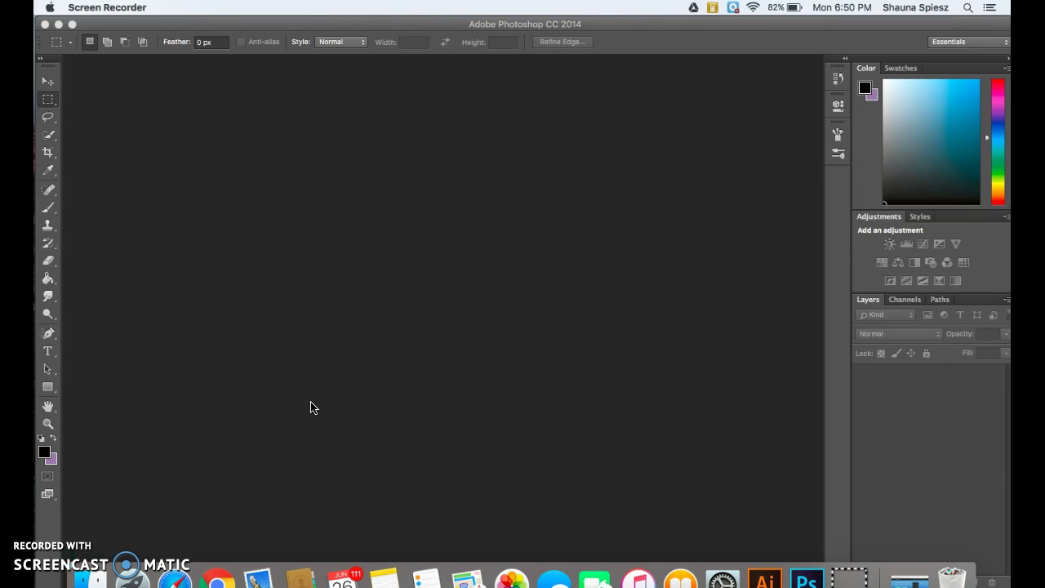
- Open the image DanceJump.jpg from the Desktop
{"action": "left_click", "coordinate": [123, 44]}
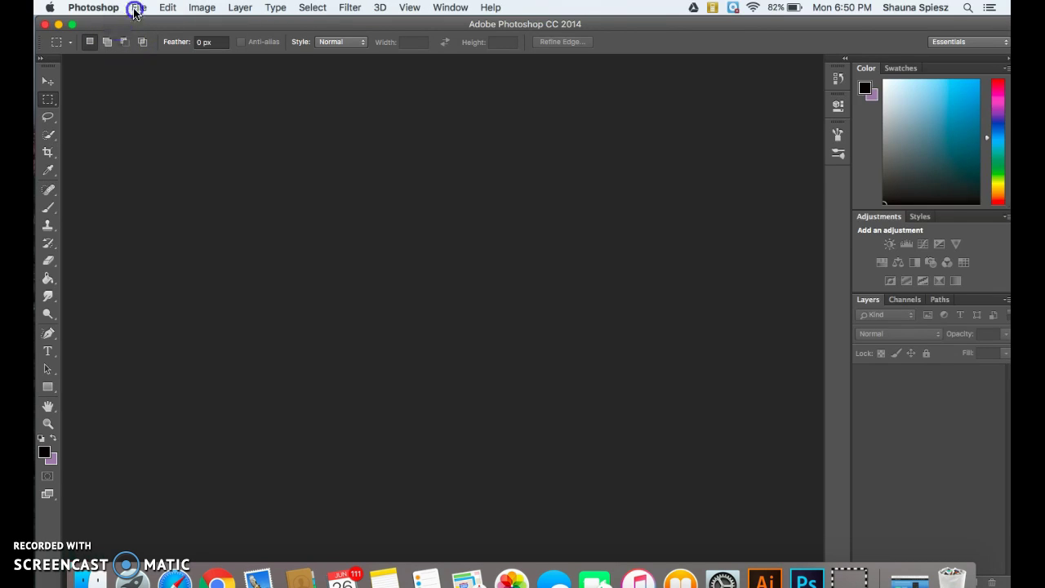
{"action": "left_click", "coordinate": [136, 8]}
{"action": "left_click", "coordinate": [142, 38]}
{"action": "scroll", "coordinate": [468, 216], "scroll_direction": "left", "scroll_amount": 2}
{"action": "left_click", "coordinate": [332, 171]}
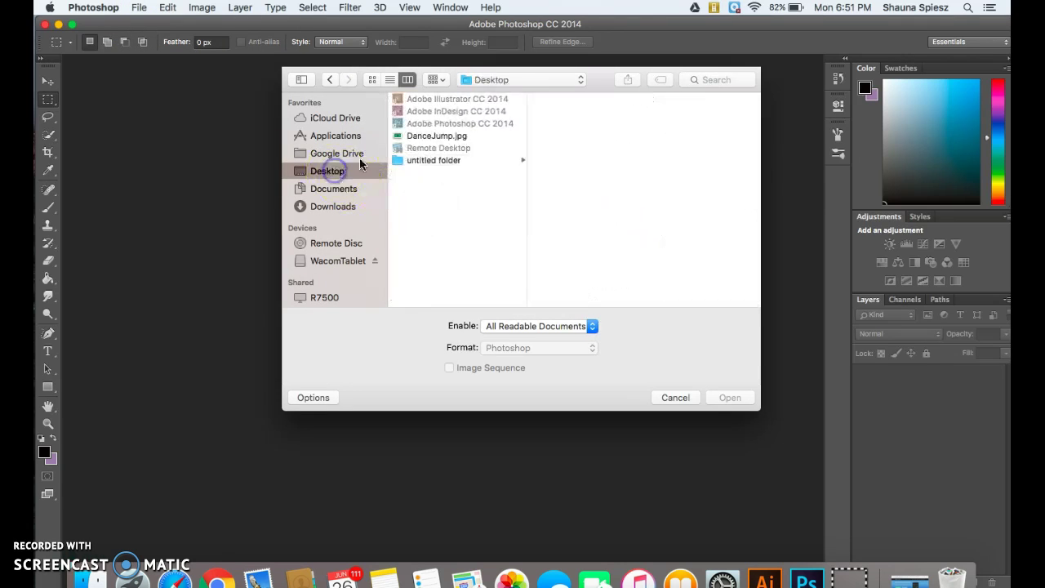
{"action": "left_click", "coordinate": [441, 135]}
{"action": "left_click", "coordinate": [731, 398]}
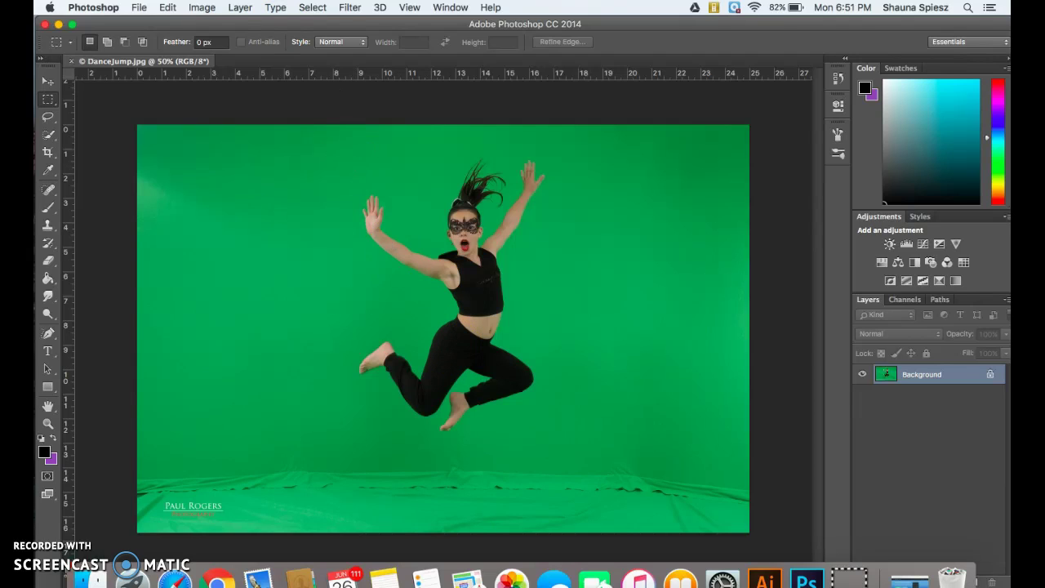
- Add a Black & White adjustment layer above the photo's Background layer, keeping the default layer settings
{"action": "left_click", "coordinate": [240, 8]}
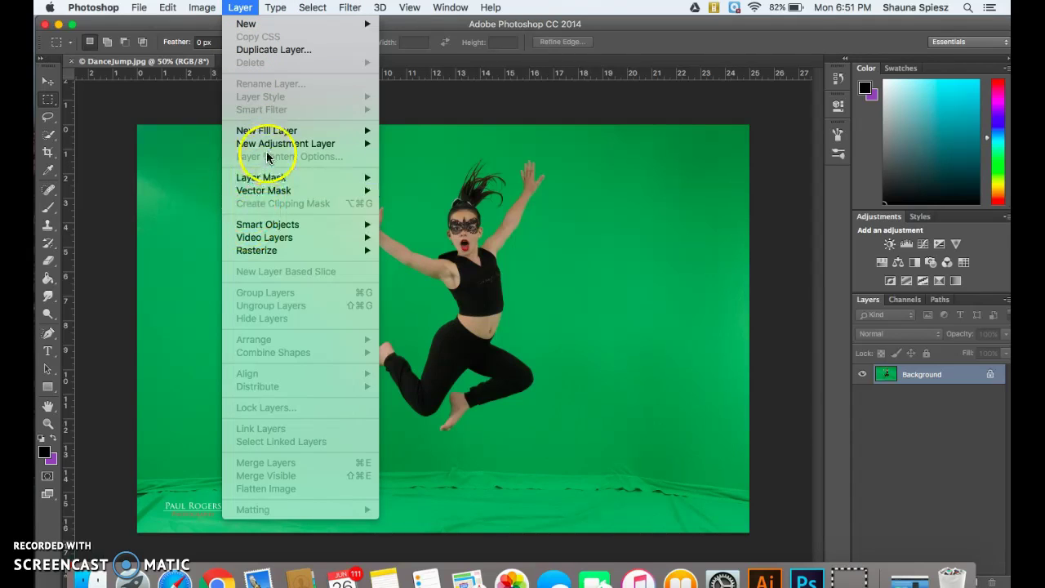
{"action": "mouse_move", "coordinate": [267, 147]}
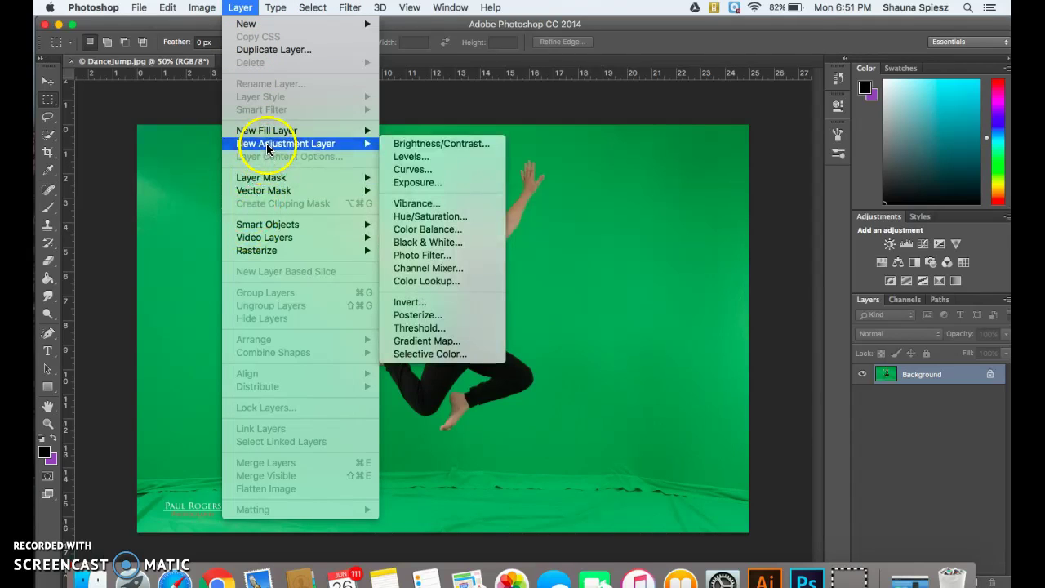
{"action": "left_click", "coordinate": [421, 243]}
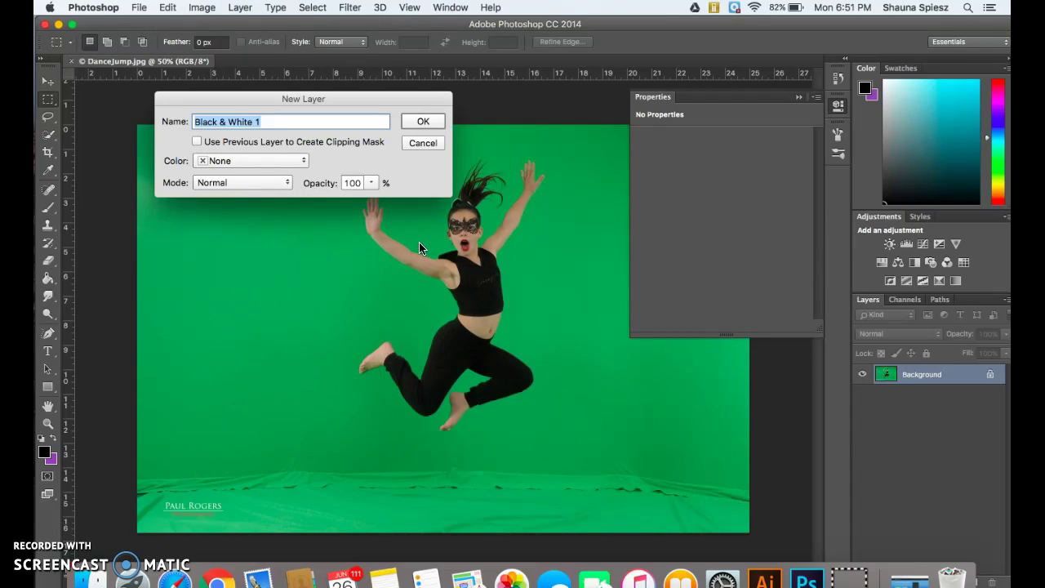
{"action": "left_click", "coordinate": [433, 121]}
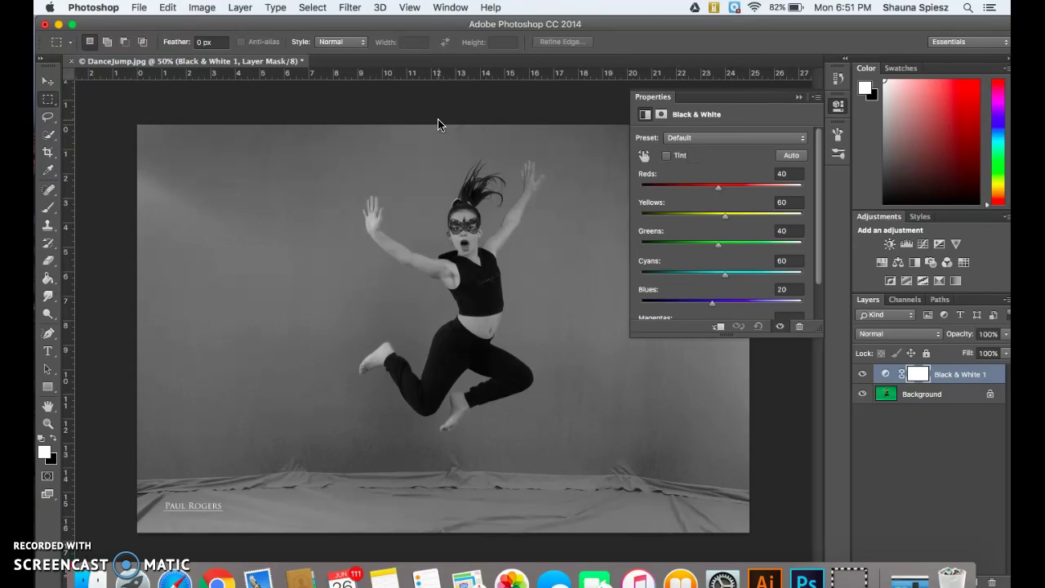
- Raise the Greens of the Black & White adjustment to 300 to turn the green-screen backdrop white
{"action": "left_click", "coordinate": [665, 178]}
{"action": "left_click", "coordinate": [671, 243]}
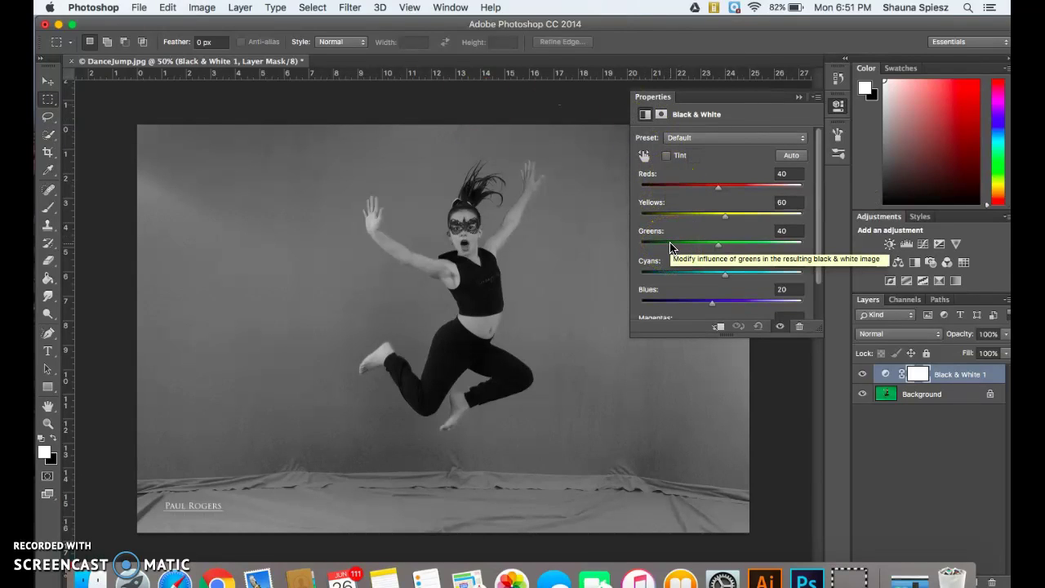
{"action": "left_click", "coordinate": [717, 245]}
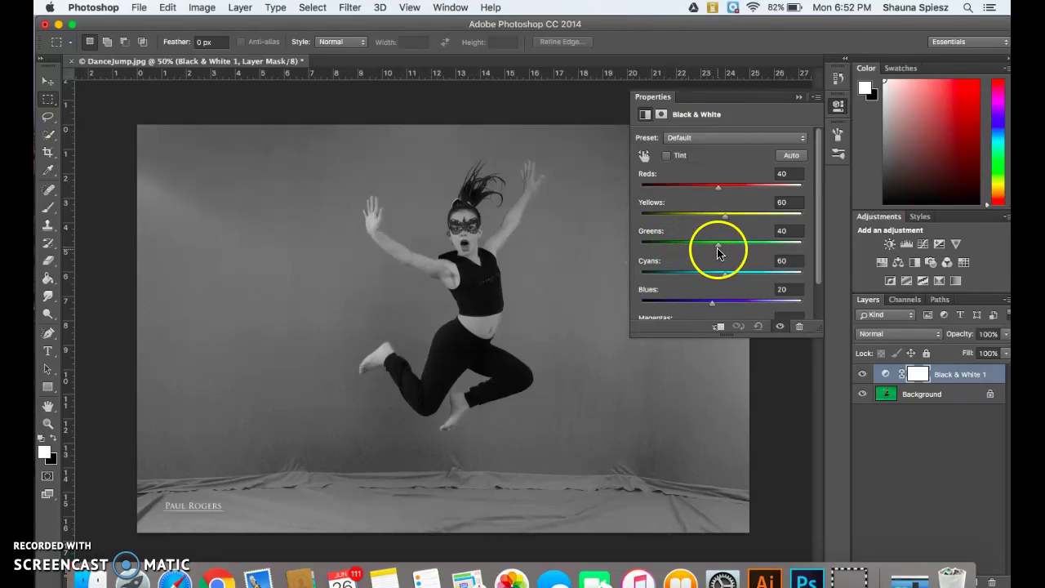
{"action": "left_click_drag", "start_coordinate": [719, 245], "coordinate": [833, 245]}
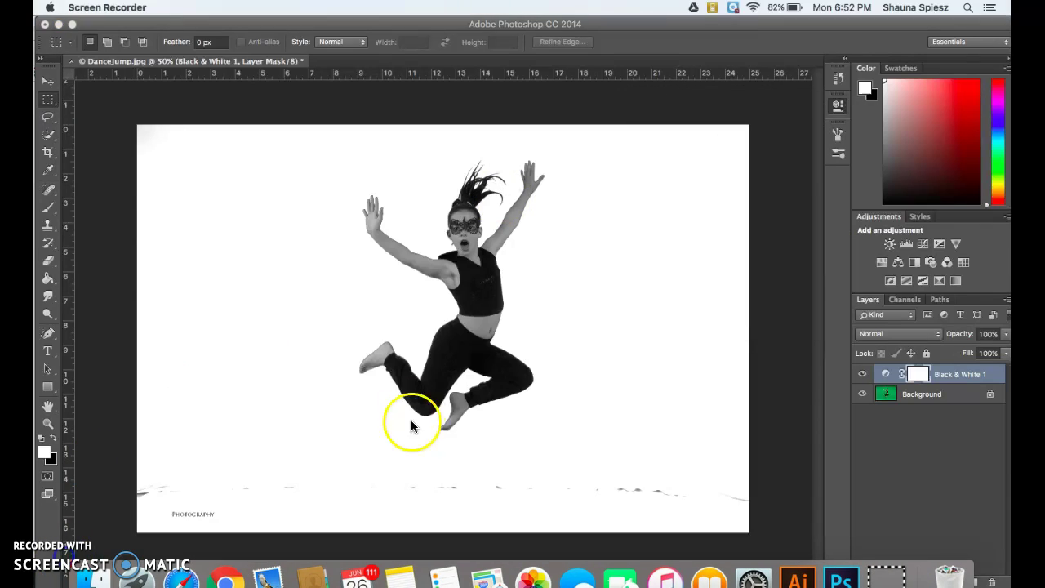
{"action": "left_click", "coordinate": [427, 395]}
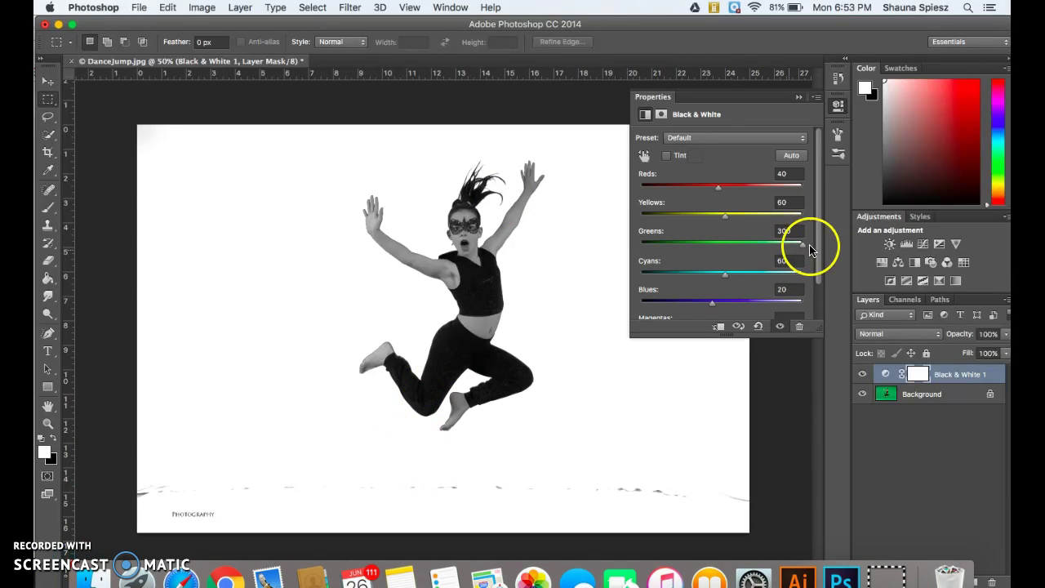
{"action": "left_click_drag", "start_coordinate": [804, 245], "coordinate": [847, 257]}
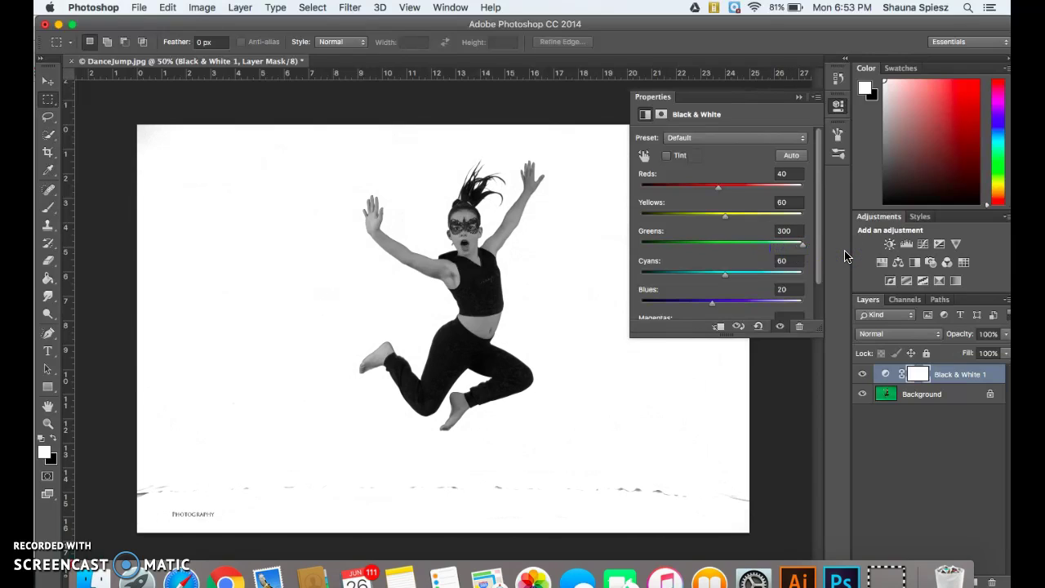
- Darken the dancer with the on-image adjustment tool, bringing the Yellows of the Black & White adjustment down to -200
{"action": "mouse_move", "coordinate": [591, 285]}
{"action": "left_mouse_down"}
{"action": "mouse_move", "coordinate": [490, 286]}
{"action": "mouse_move", "coordinate": [473, 275]}
{"action": "mouse_move", "coordinate": [588, 172]}
{"action": "mouse_move", "coordinate": [656, 136]}
{"action": "left_mouse_up"}
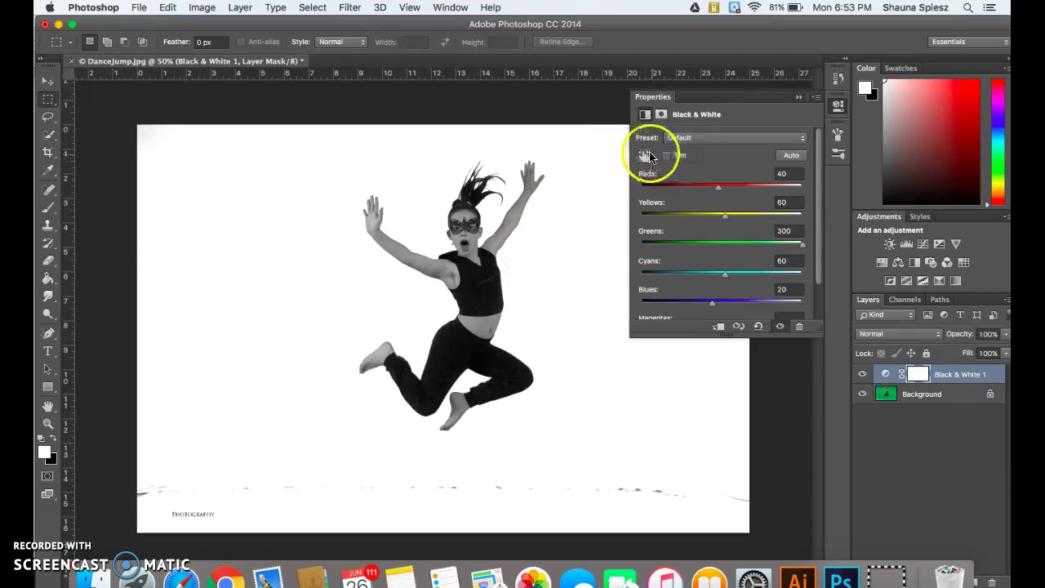
{"action": "left_click", "coordinate": [645, 156]}
{"action": "left_click_drag", "start_coordinate": [479, 292], "coordinate": [234, 264]}
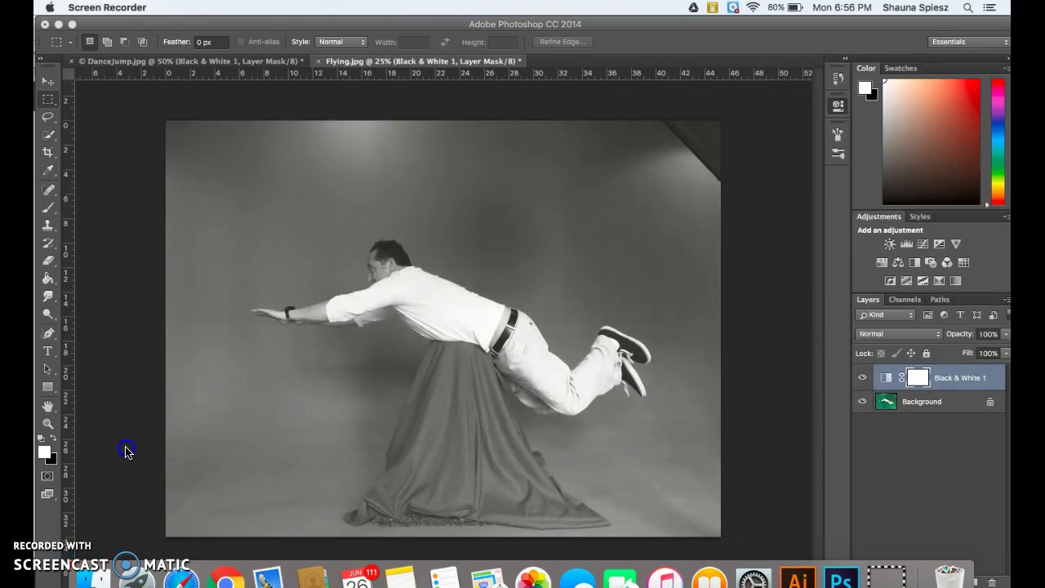
{"action": "left_click", "coordinate": [125, 451]}
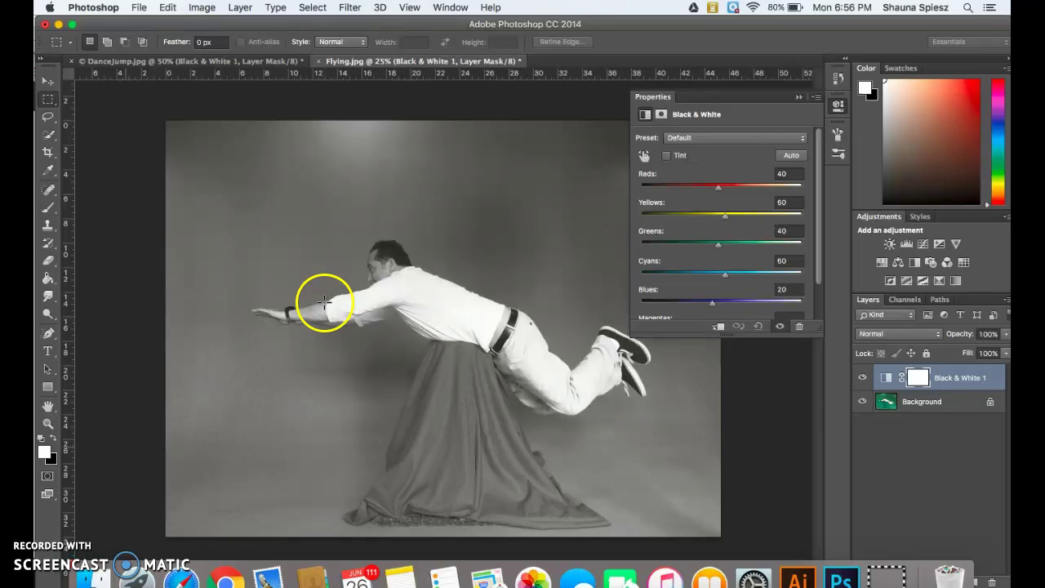
- In Flying.jpg, try Greens at 300, set them to -59 for a dark backdrop, and adjust the man's tones with the on-image tool
{"action": "left_click_drag", "start_coordinate": [723, 245], "coordinate": [851, 256]}
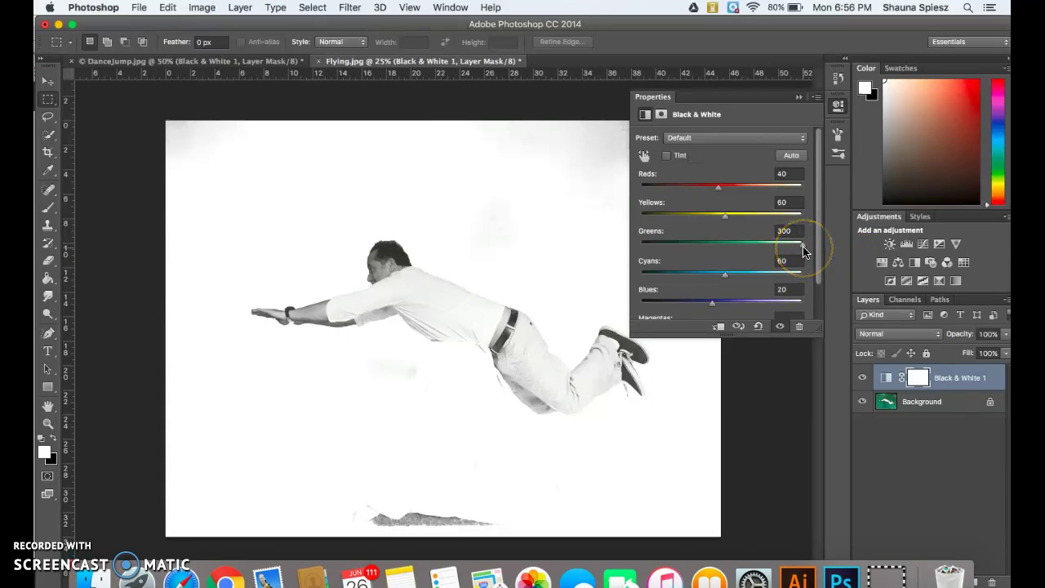
{"action": "left_click_drag", "start_coordinate": [803, 247], "coordinate": [686, 253]}
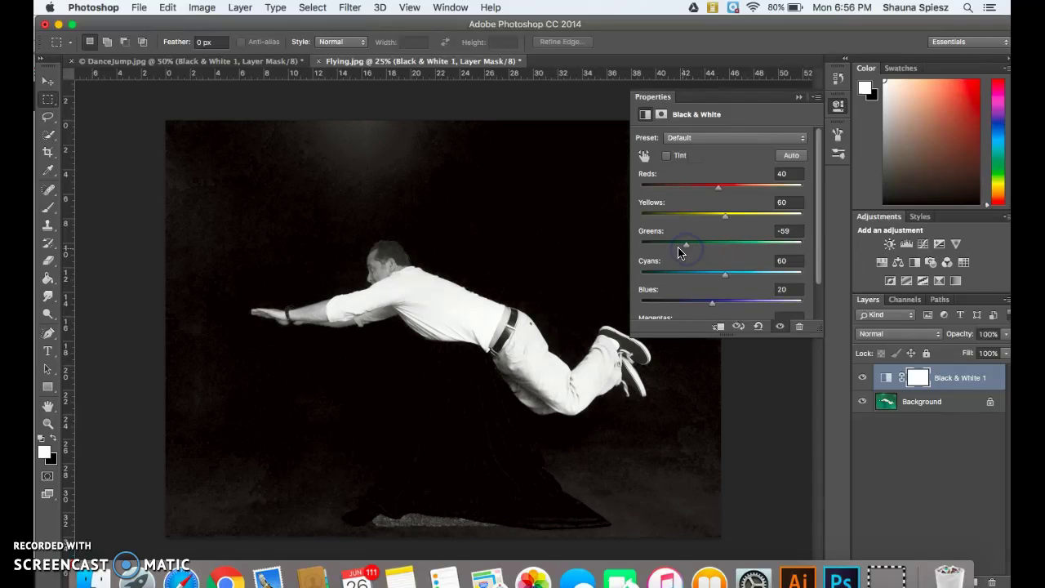
{"action": "left_click", "coordinate": [643, 155]}
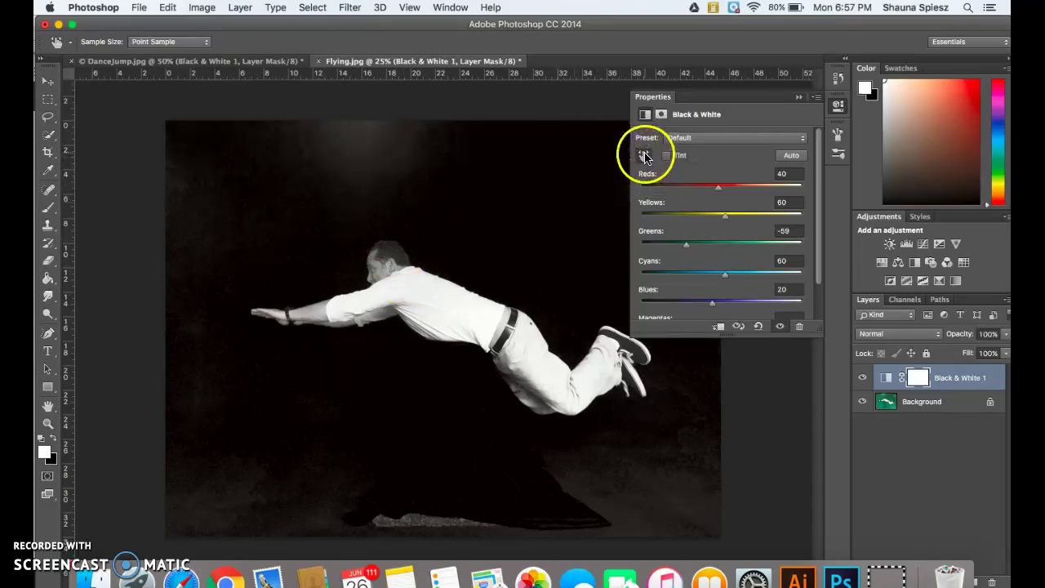
{"action": "left_click_drag", "start_coordinate": [400, 240], "coordinate": [424, 251]}
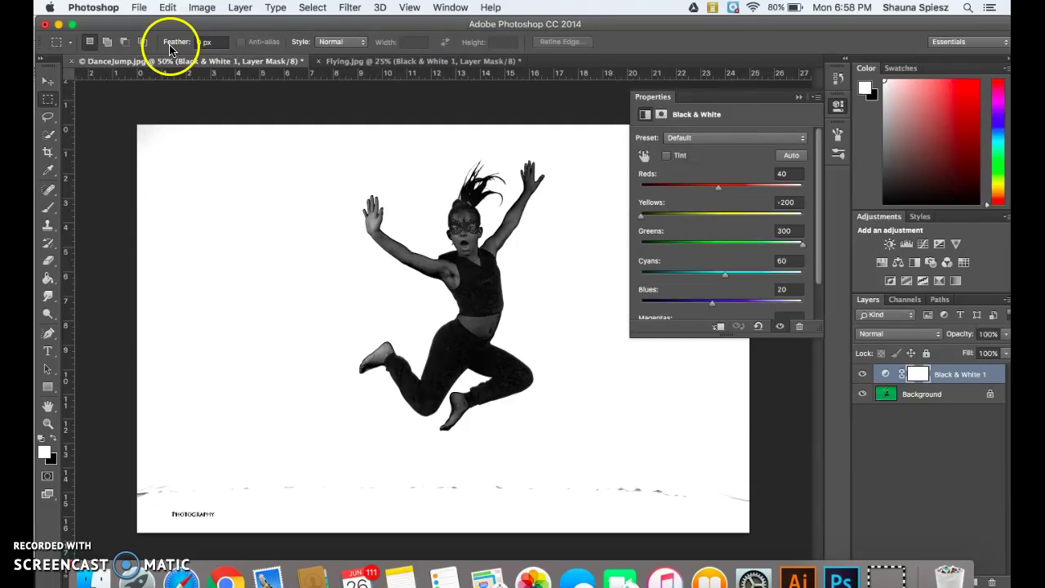
- Save the DanceJump image to the Desktop in Photoshop format, named with the author's surname, with Maximize Compatibility on
{"action": "left_click", "coordinate": [143, 10]}
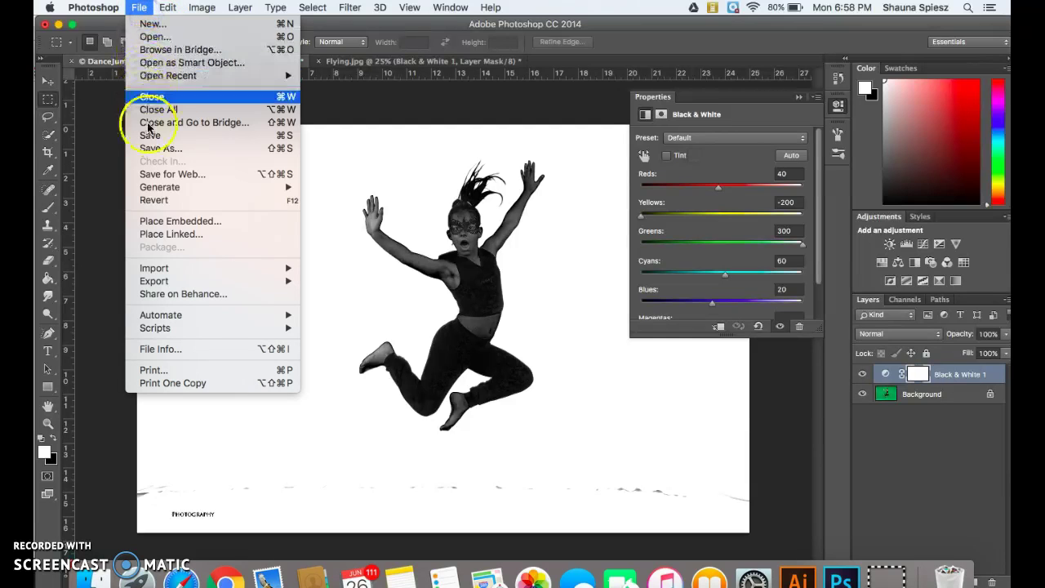
{"action": "left_click", "coordinate": [155, 148]}
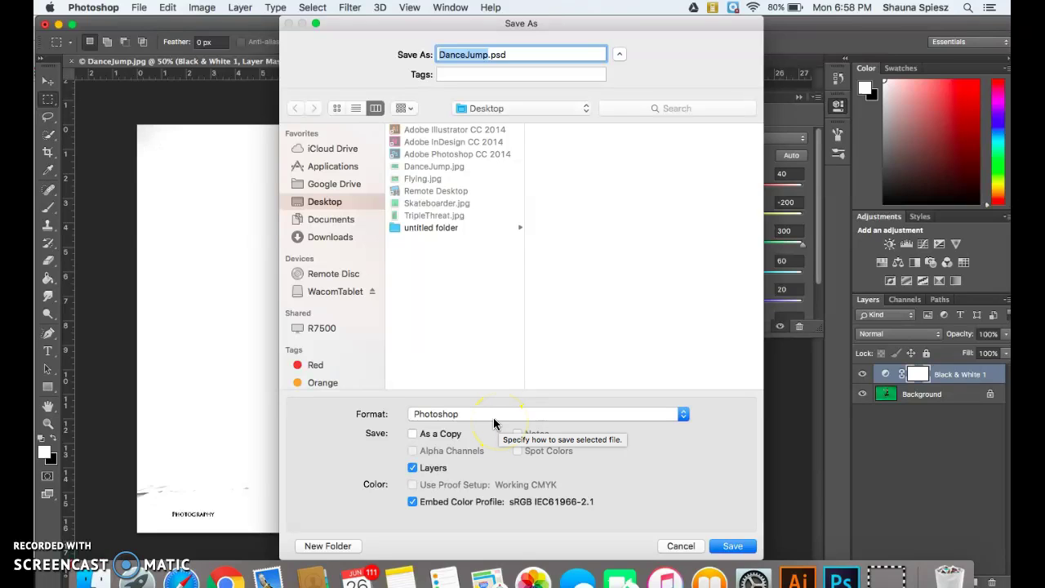
{"action": "type", "text": "Spiesz"}
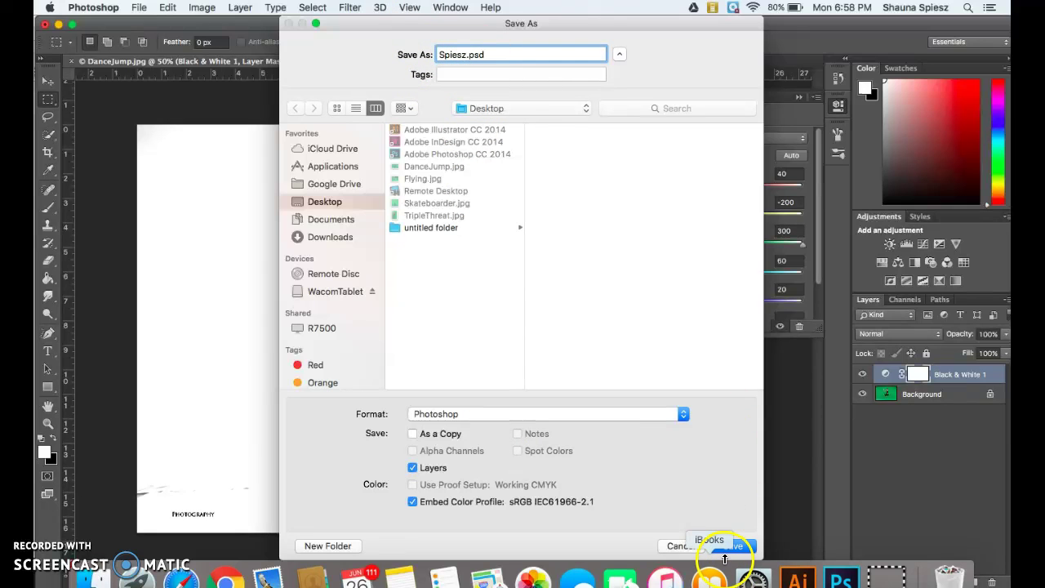
{"action": "left_click", "coordinate": [734, 546]}
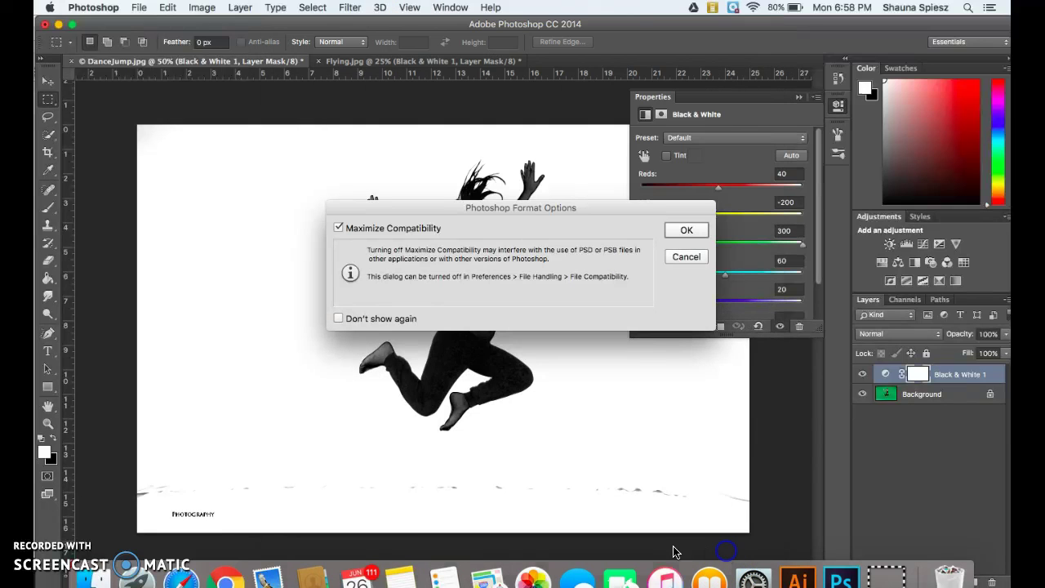
{"action": "left_click", "coordinate": [684, 231]}
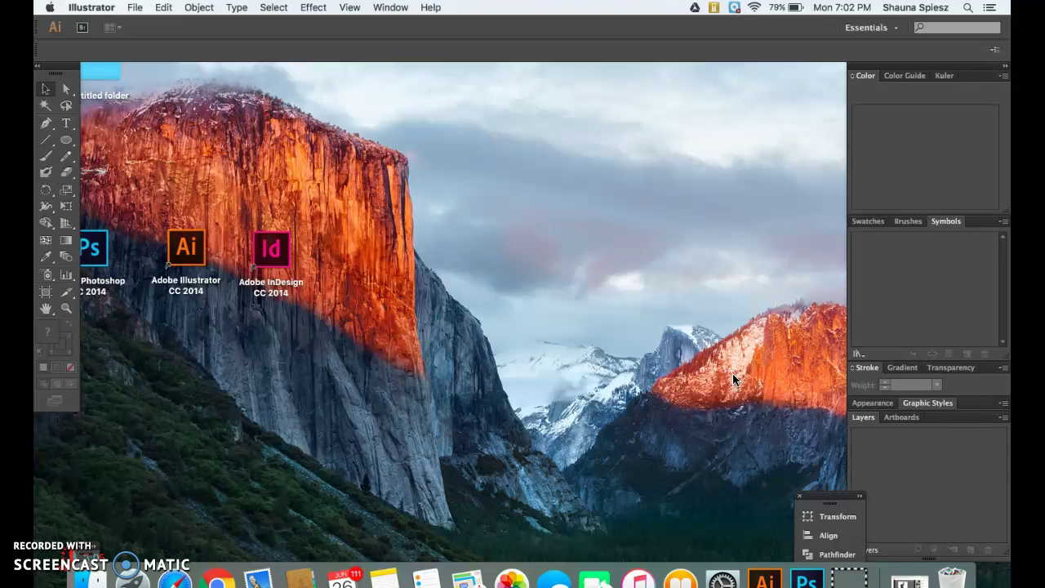
- In Illustrator, create a one-artboard Letter document of 8.5 x 11 in, named with the author's surname followed by "Sillohette"
{"action": "left_click", "coordinate": [135, 7]}
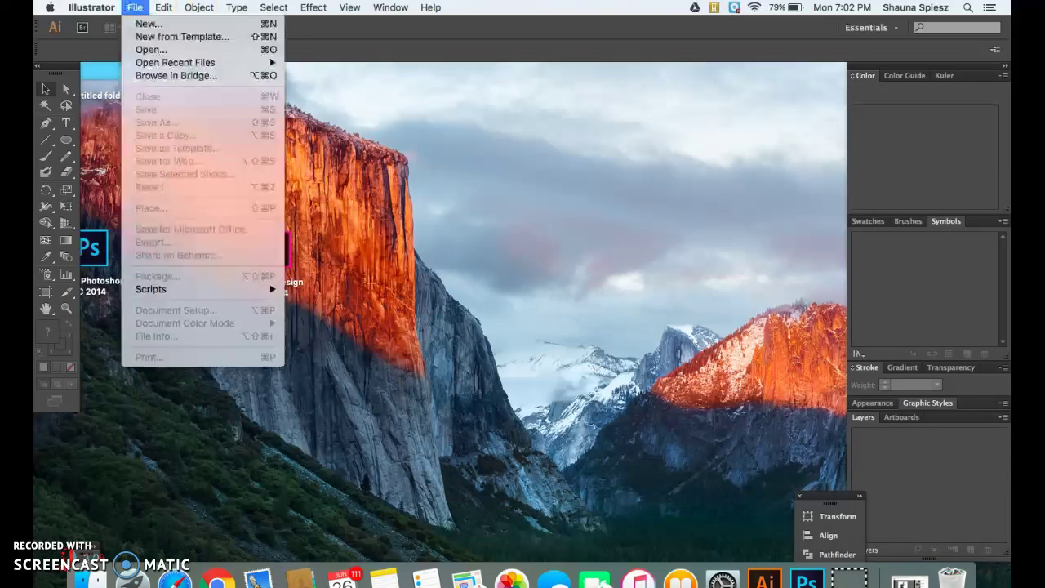
{"action": "left_click", "coordinate": [137, 25]}
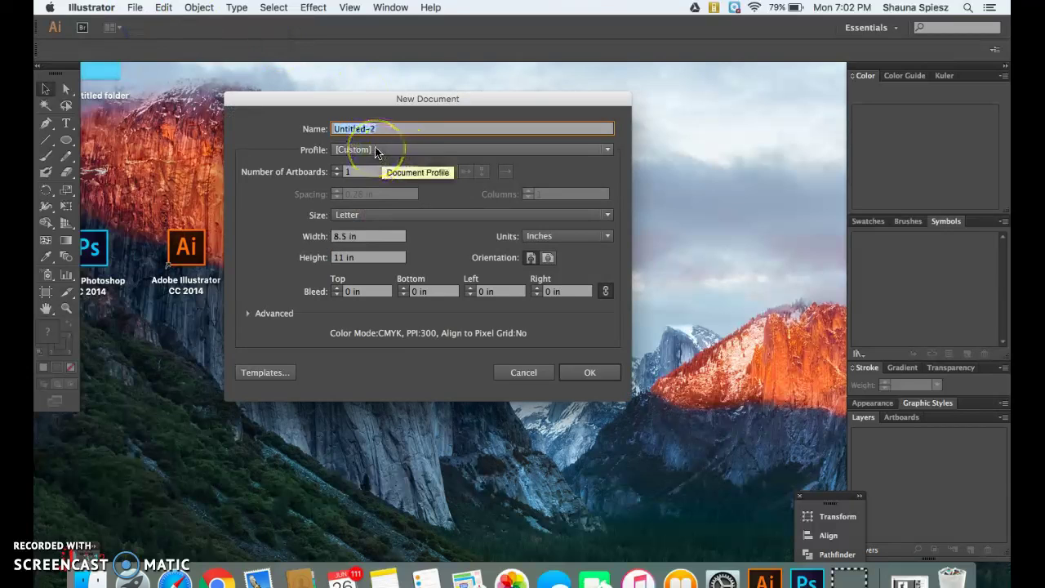
{"action": "type", "text": "Spiesz"}
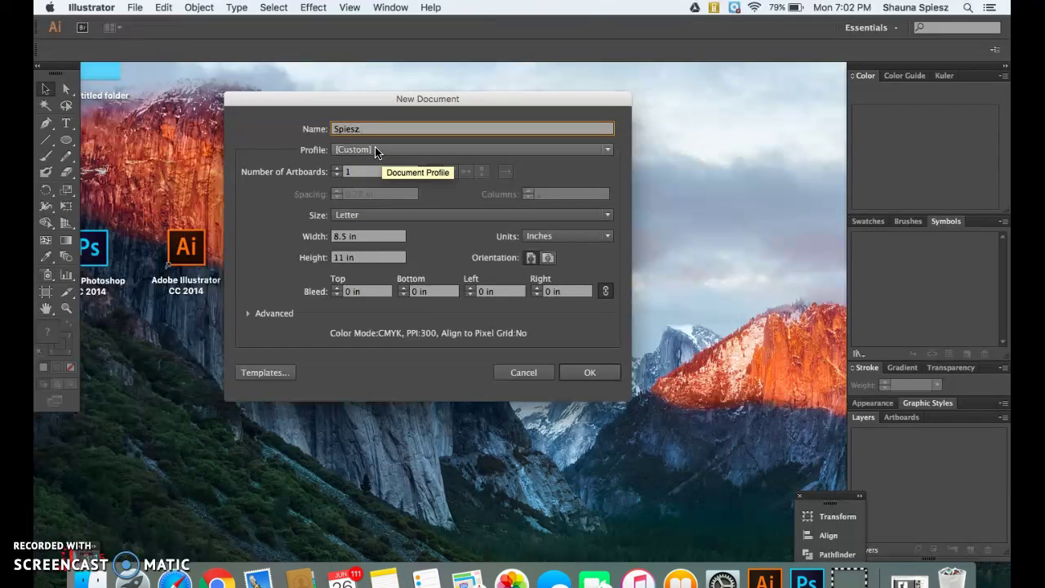
{"action": "type", "text": " Silloh"}
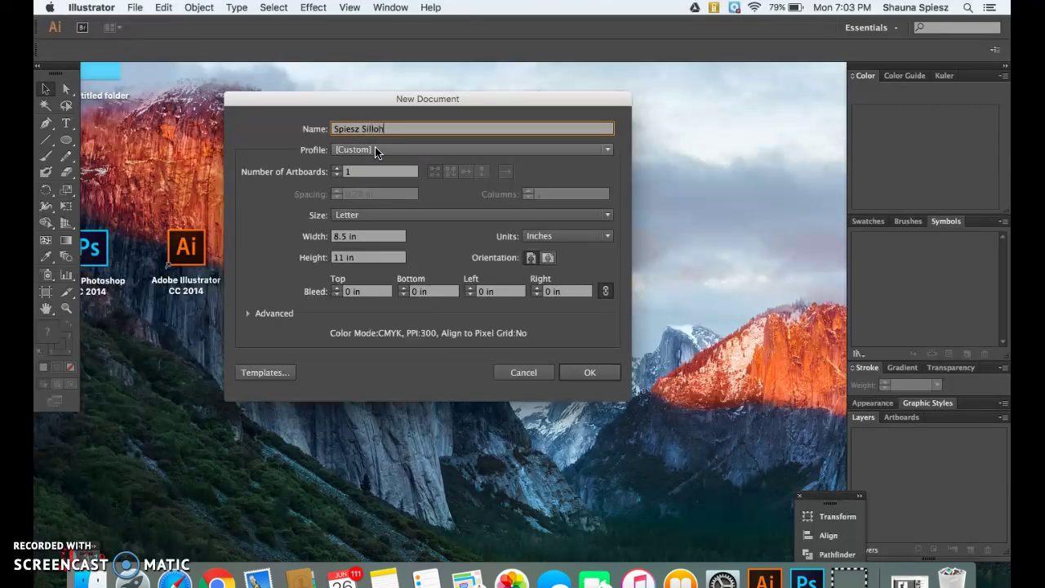
{"action": "type", "text": "ette"}
{"action": "left_click", "coordinate": [585, 372]}
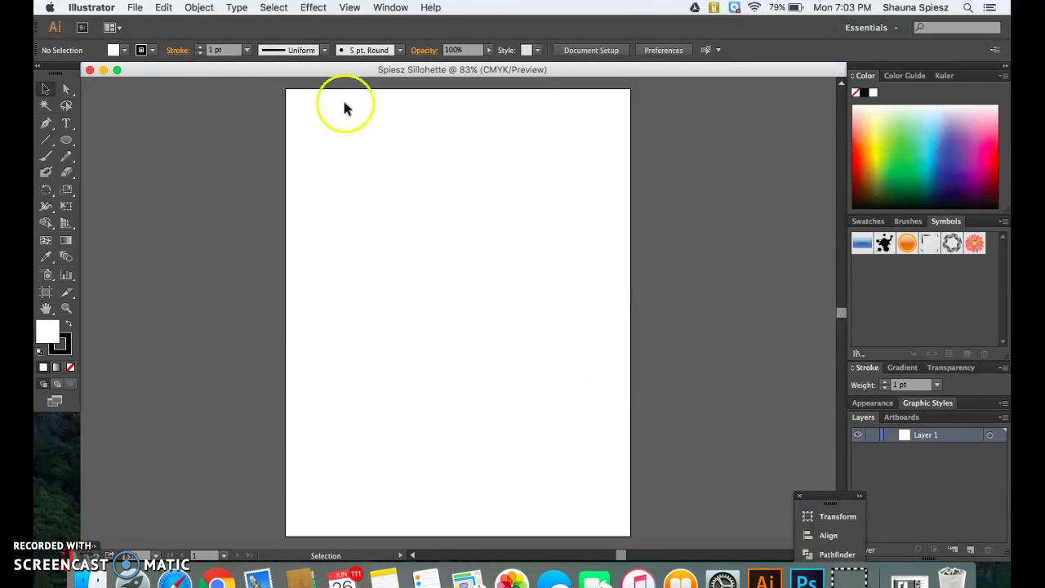
- Place Sillhouette.psd from the Desktop as a linked image starting near the artboard's upper-left corner
{"action": "left_click", "coordinate": [135, 7]}
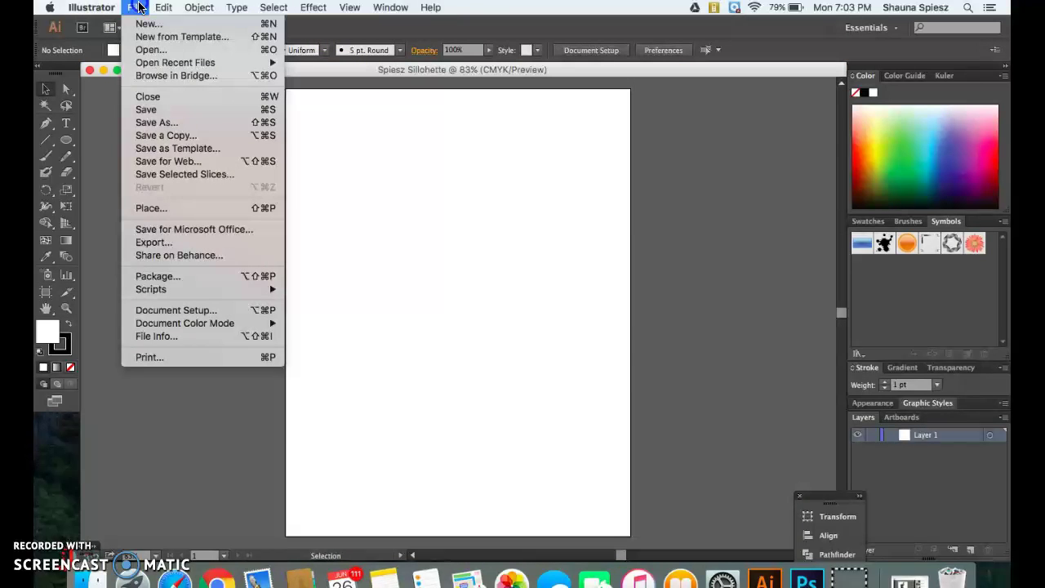
{"action": "left_click", "coordinate": [148, 207]}
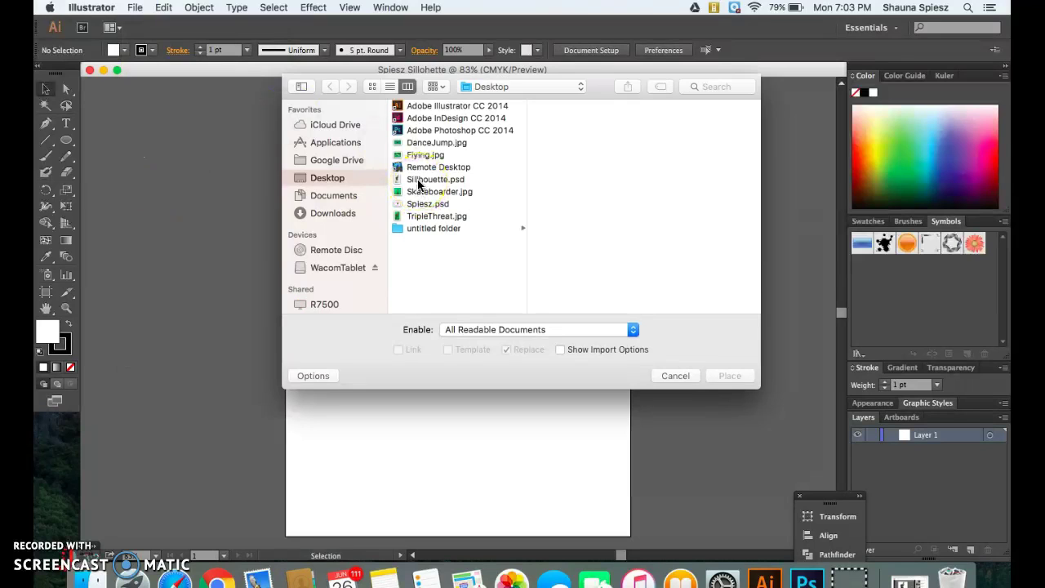
{"action": "left_click", "coordinate": [420, 180]}
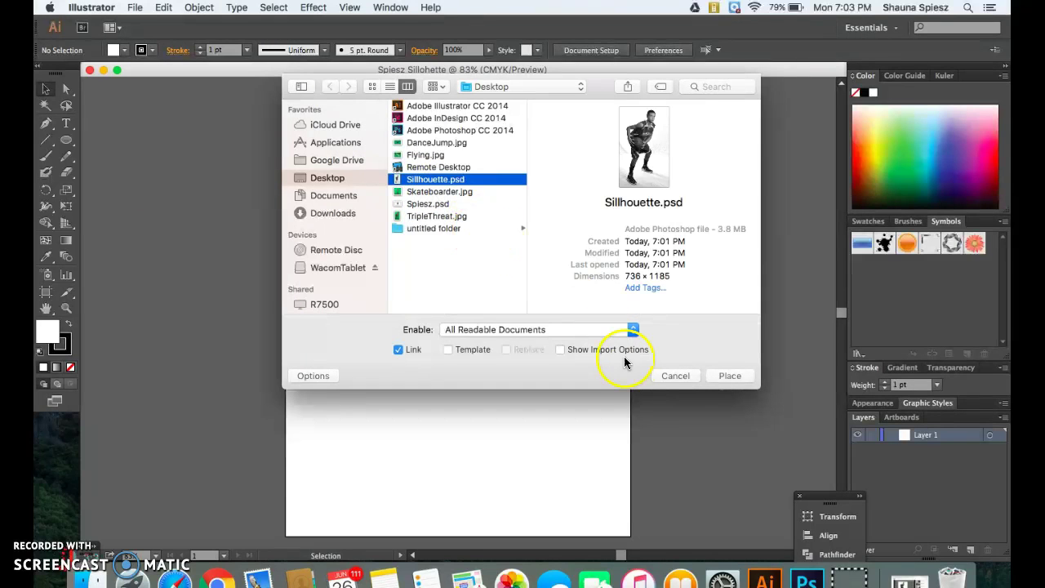
{"action": "left_click", "coordinate": [717, 377]}
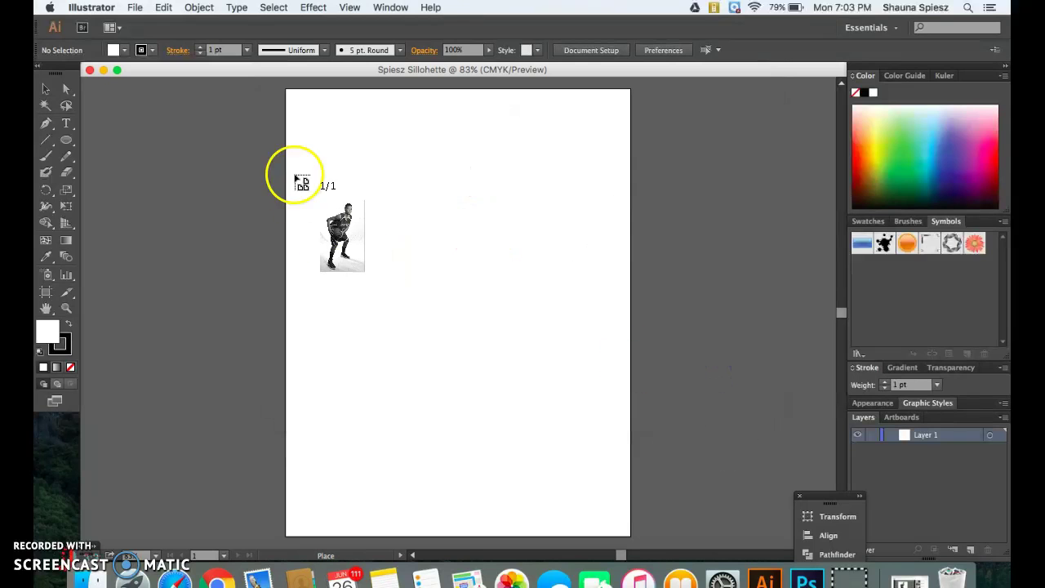
{"action": "left_click", "coordinate": [298, 99]}
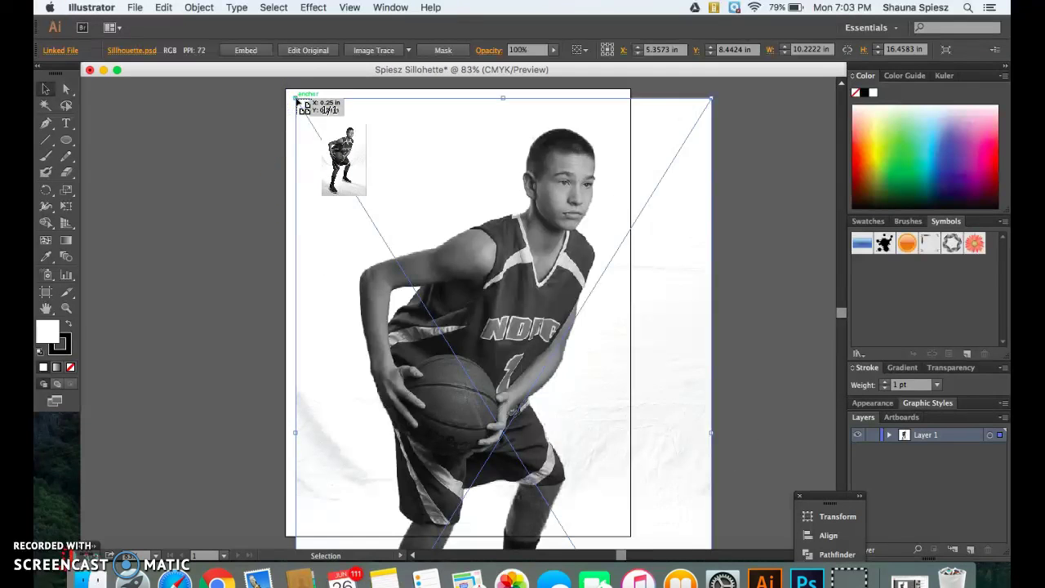
{"action": "key", "text": "super+minus"}
{"action": "key", "text": "super+minus"}
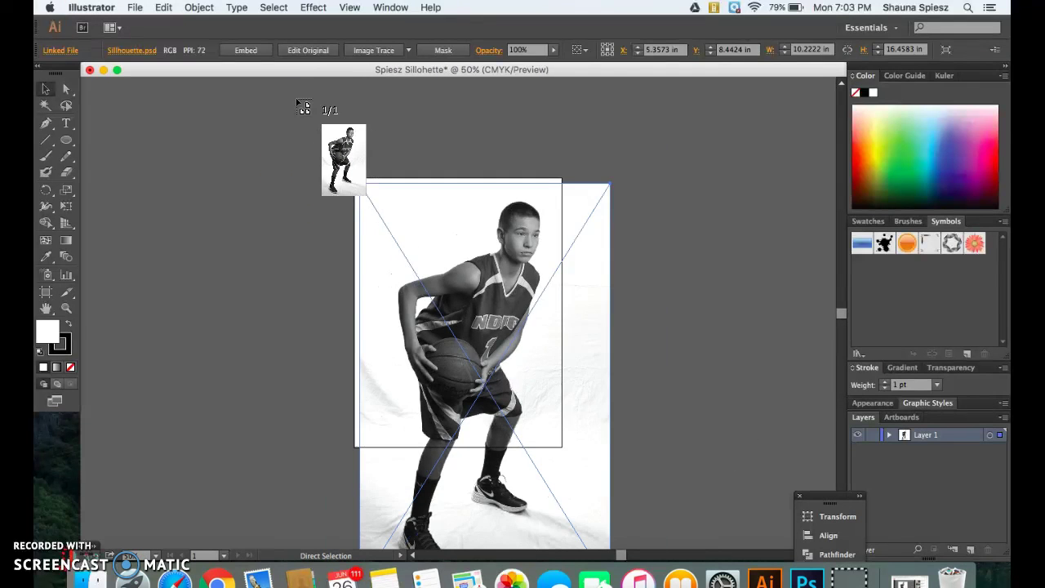
- Try scaling the placed photo down proportionally to about 6.25 x 10.07 in, and undo the resize
{"action": "key", "text": "super+minus"}
{"action": "key", "text": "v"}
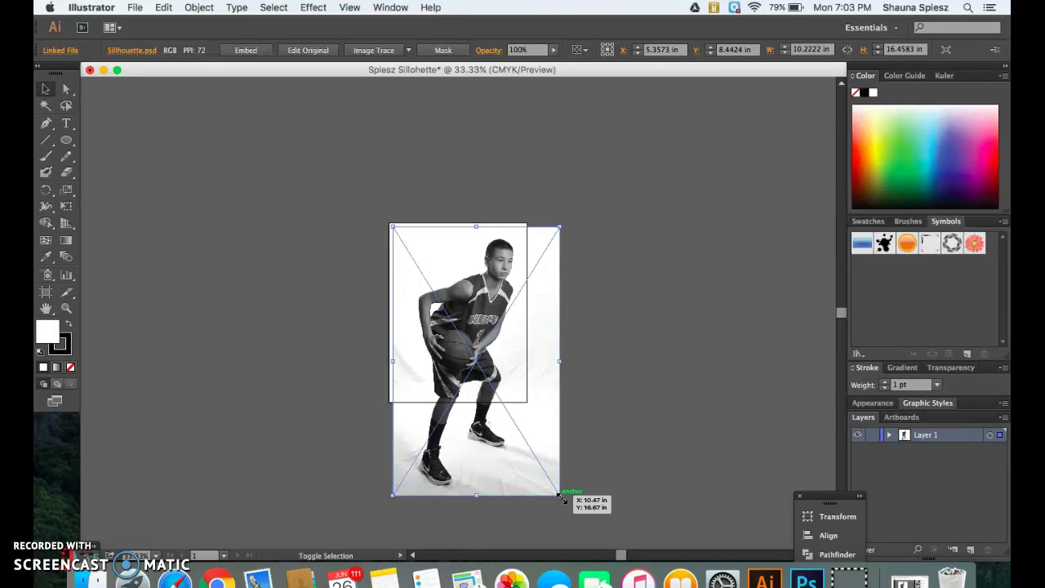
{"action": "left_click_drag", "start_coordinate": [561, 496], "coordinate": [496, 413]}
{"action": "key", "text": "super+equal"}
{"action": "key", "text": "super+equal"}
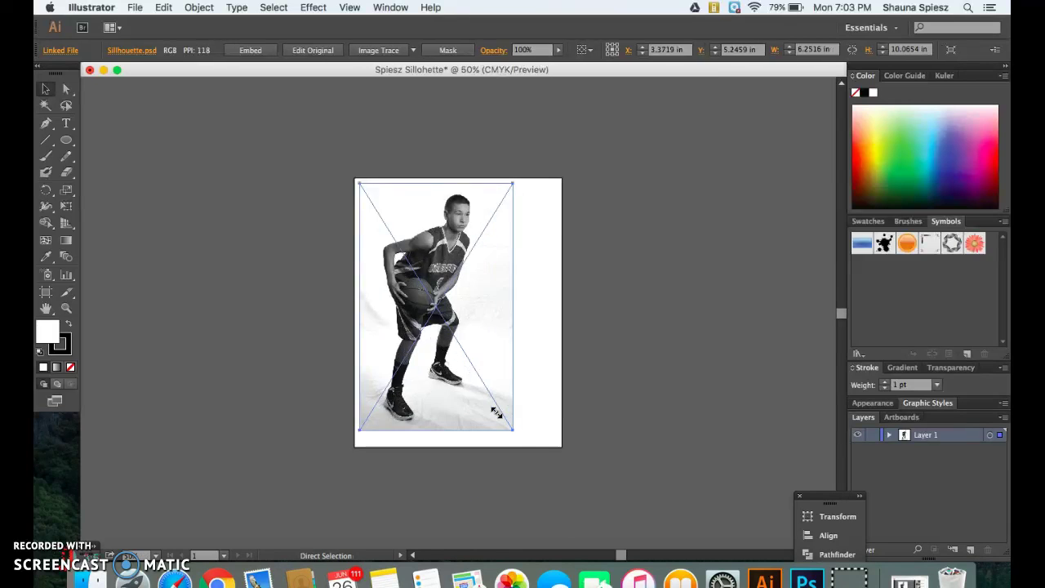
{"action": "key", "text": "super+z"}
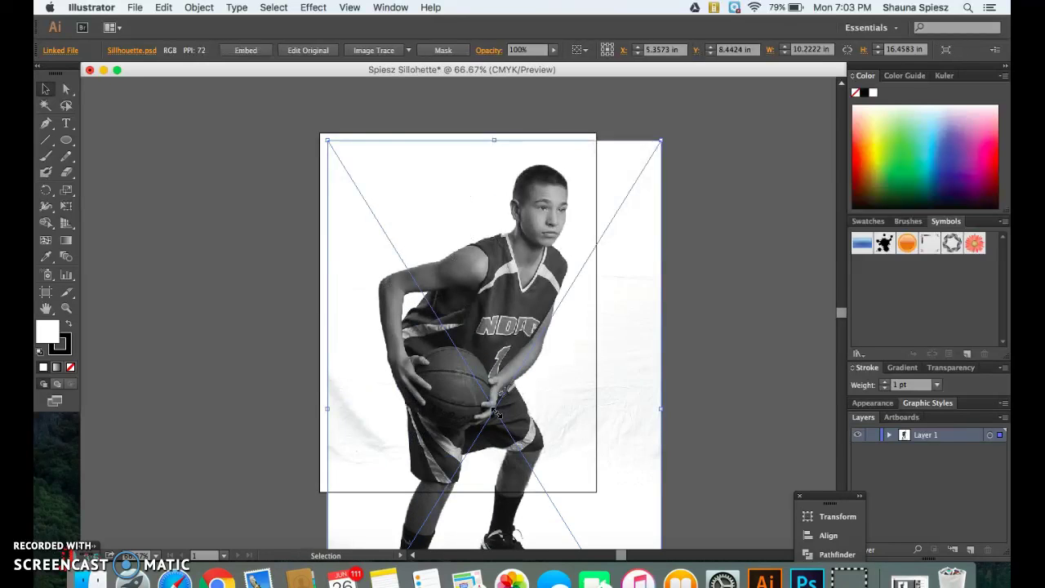
- Try resizing the photo without keeping its proportions, down to about 8.09 x 7.95 in, and undo the distortions
{"action": "scroll", "coordinate": [497, 413], "scroll_direction": "down", "scroll_amount": 5}
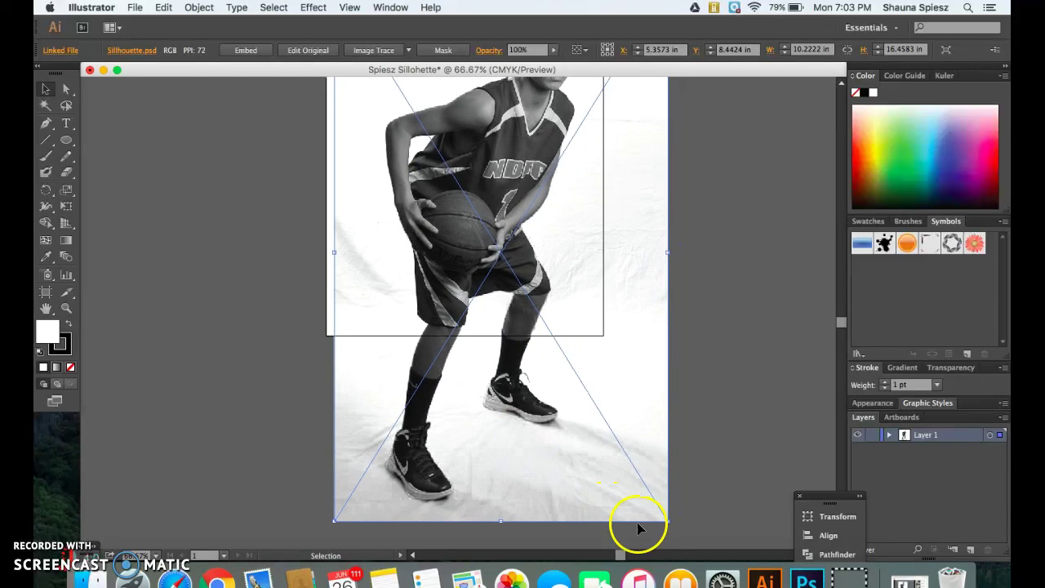
{"action": "left_click_drag", "start_coordinate": [666, 522], "coordinate": [569, 315]}
{"action": "scroll", "coordinate": [569, 317], "scroll_direction": "up", "scroll_amount": 4}
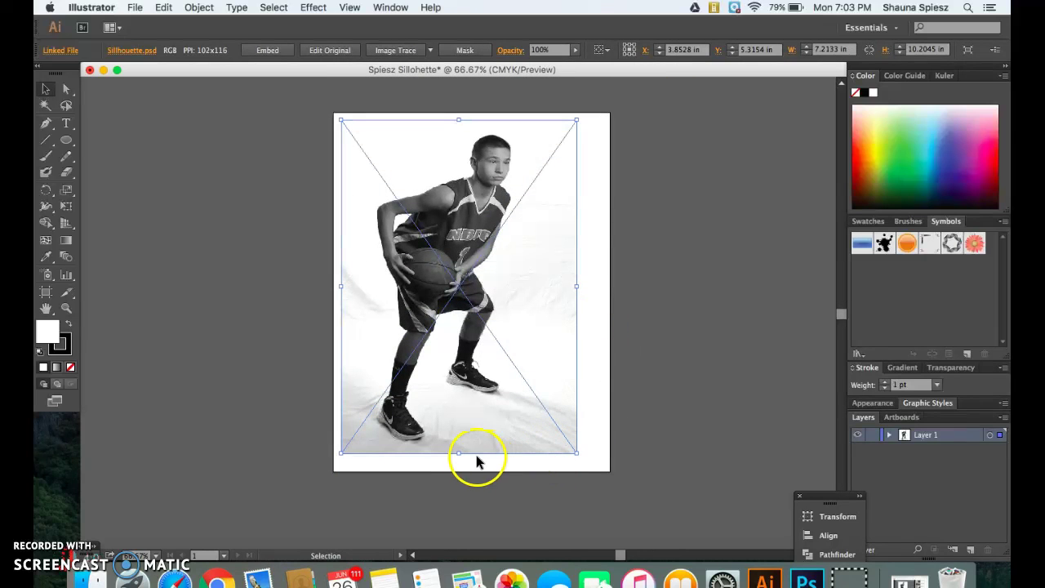
{"action": "left_click_drag", "start_coordinate": [459, 452], "coordinate": [463, 380]}
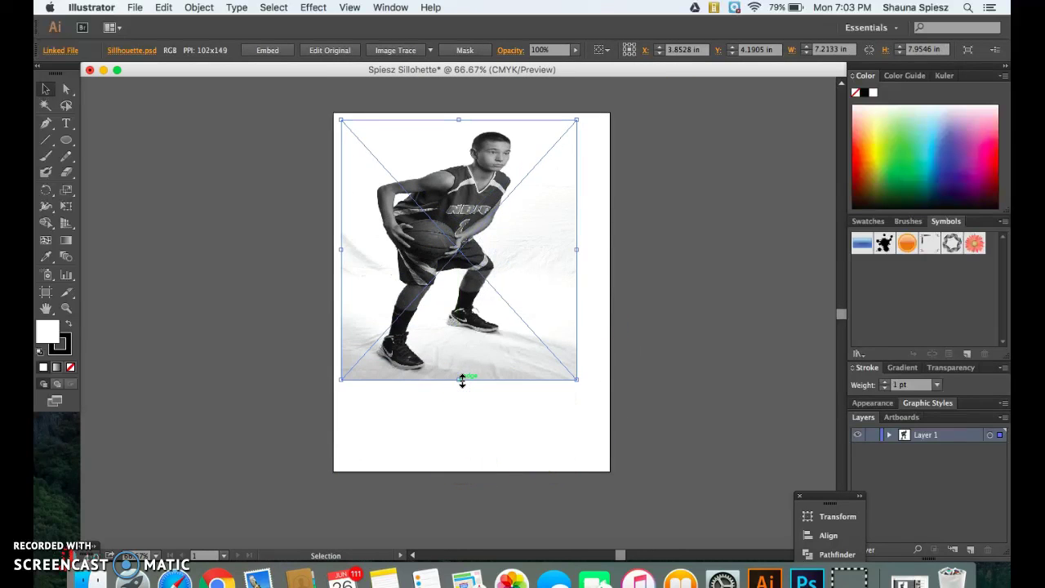
{"action": "left_click_drag", "start_coordinate": [578, 249], "coordinate": [606, 248]}
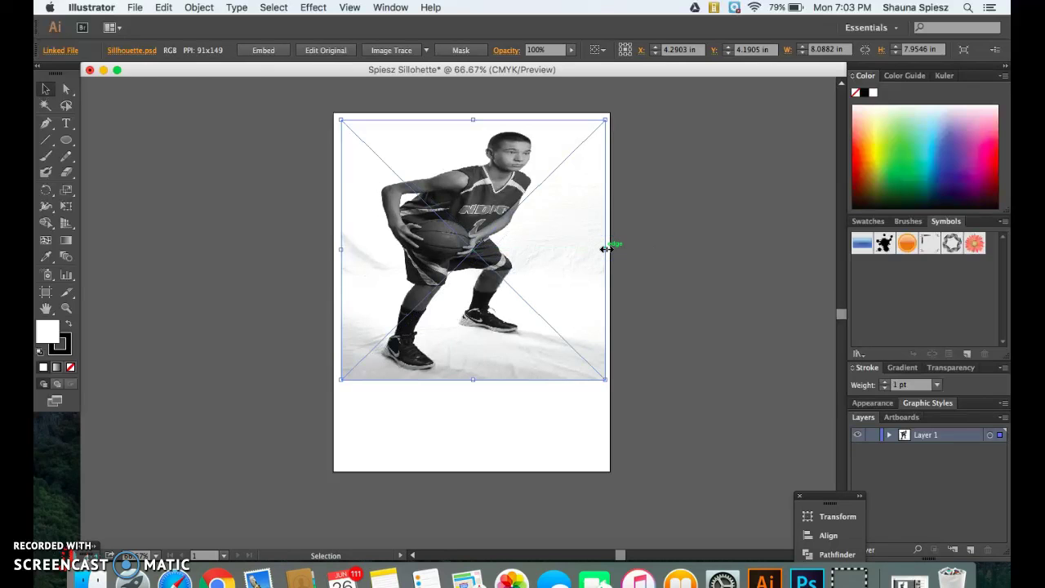
{"action": "key", "text": "super+z"}
{"action": "key", "text": "super+z"}
{"action": "key", "text": "super+z"}
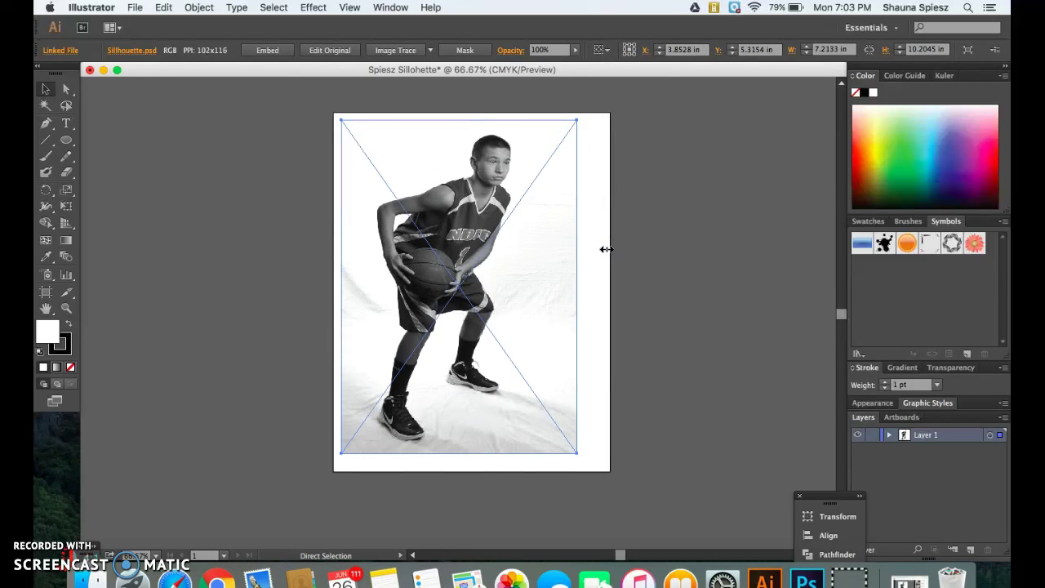
- Scale the photo down proportionally to about 6.48 x 10.44 in so it fits on the artboard, and deselect it
{"action": "left_click", "coordinate": [631, 382]}
{"action": "scroll", "coordinate": [629, 392], "scroll_direction": "down", "scroll_amount": 8}
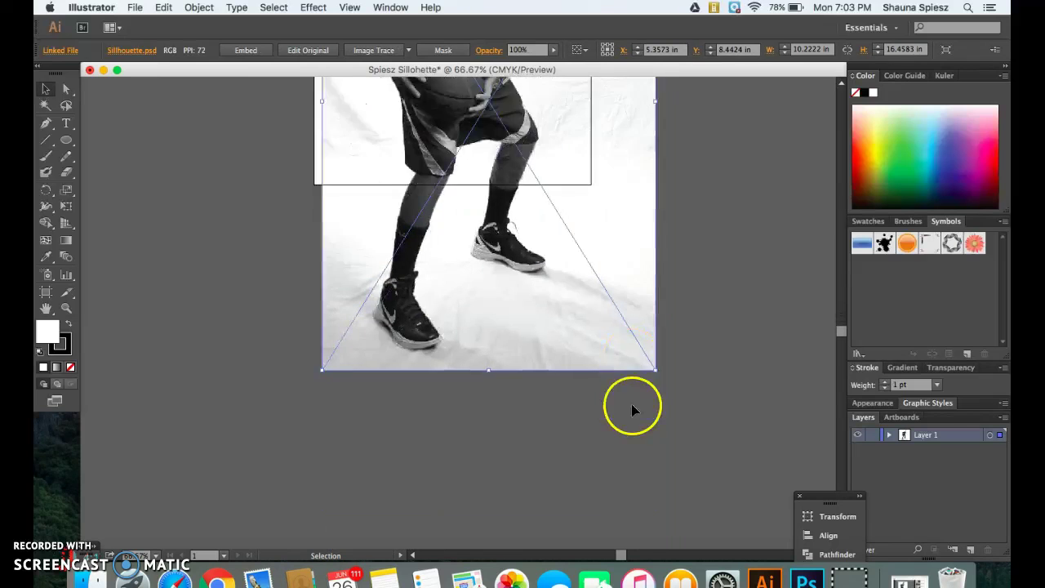
{"action": "left_click_drag", "start_coordinate": [653, 337], "coordinate": [529, 195]}
{"action": "scroll", "coordinate": [528, 195], "scroll_direction": "up", "scroll_amount": 8}
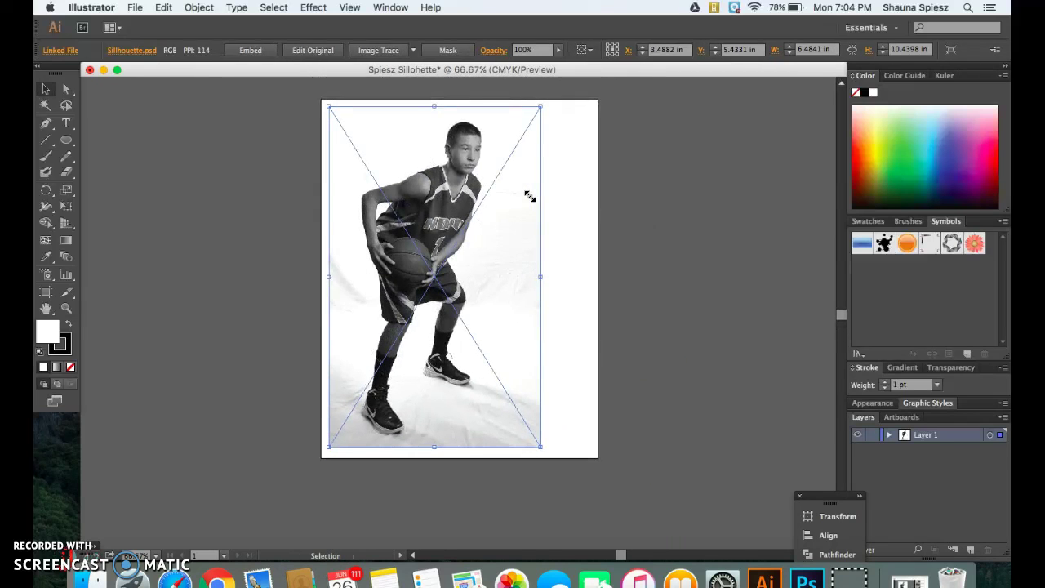
{"action": "left_click", "coordinate": [229, 391]}
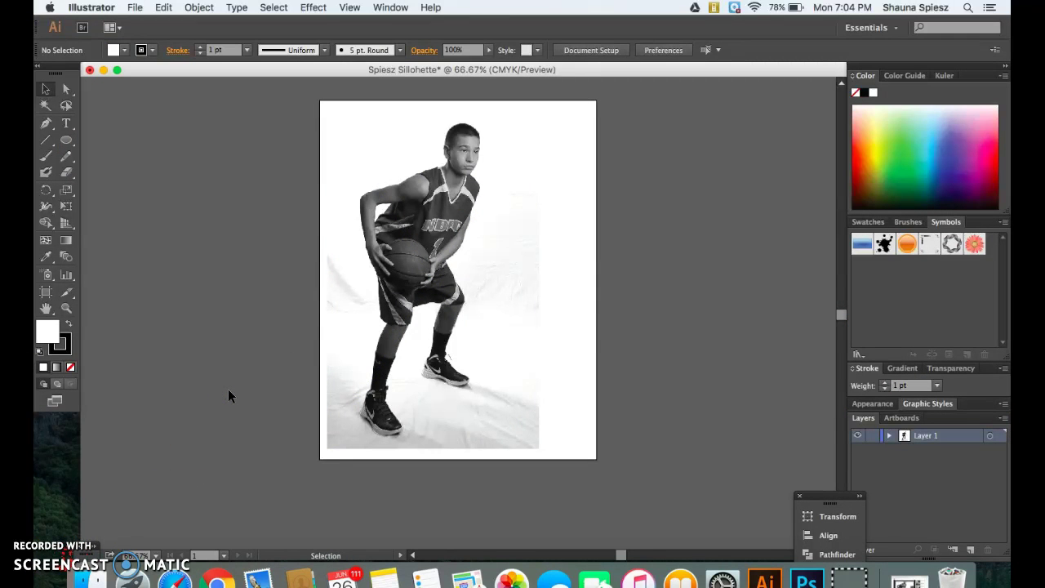
- Lock the photo's layer and add a new layer above it for the tracing
{"action": "left_click", "coordinate": [378, 296]}
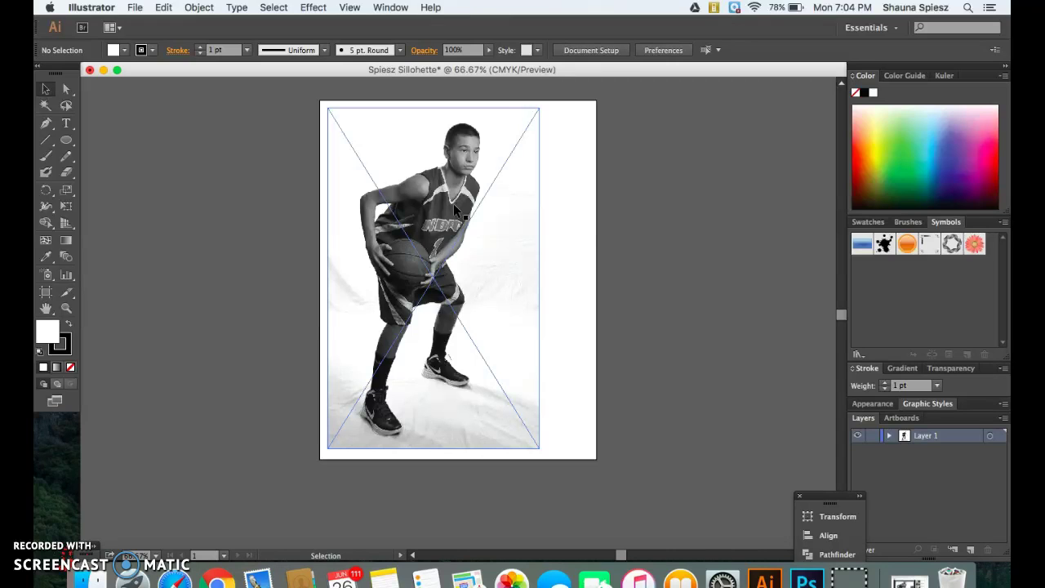
{"action": "left_click", "coordinate": [485, 193]}
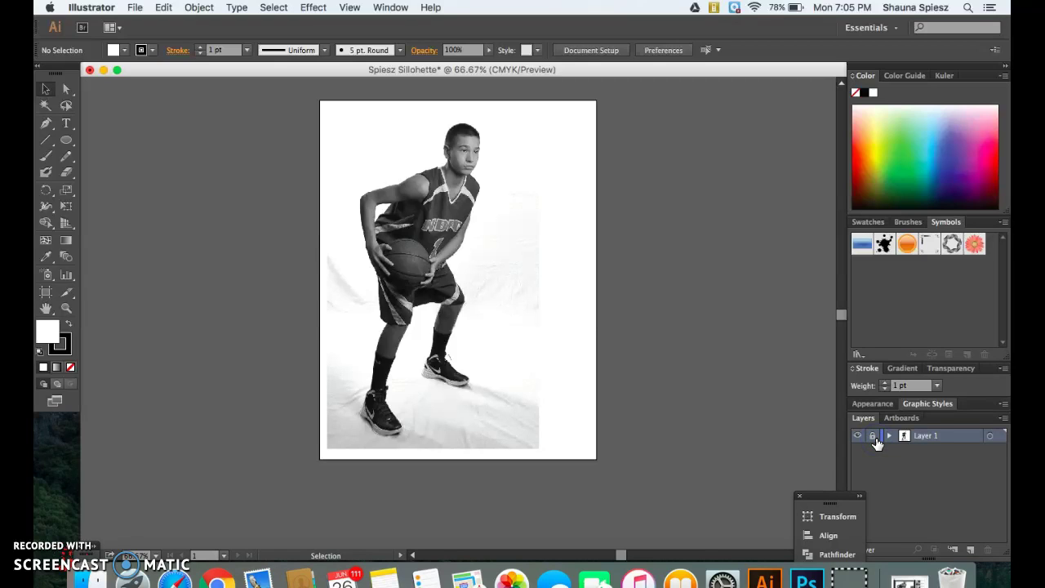
{"action": "left_click", "coordinate": [970, 552]}
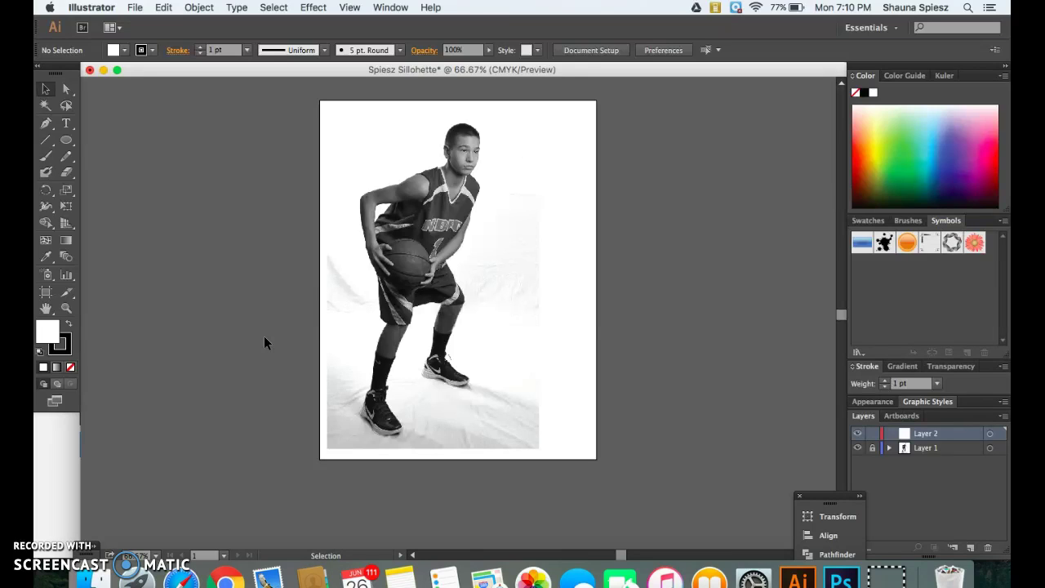
- On the new layer, trace the face's front edge with the Pen tool from the eye down to the corner where chin meets shoulder
{"action": "key", "text": "p"}
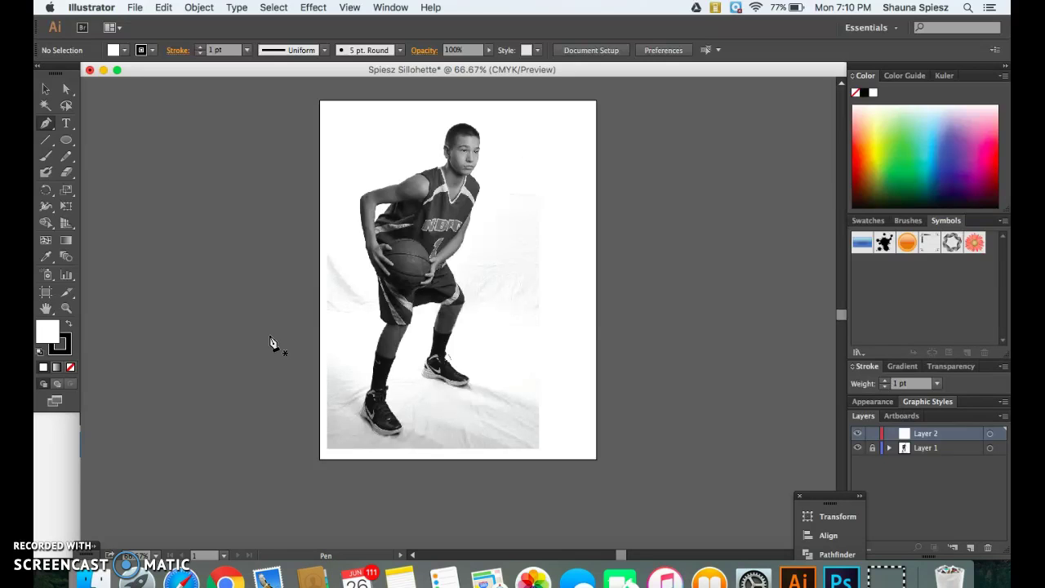
{"action": "key", "text": "super+equal"}
{"action": "key", "text": "super+equal"}
{"action": "key", "text": "super+equal"}
{"action": "scroll", "coordinate": [273, 343], "scroll_direction": "up", "scroll_amount": 10}
{"action": "key", "text": "super+equal"}
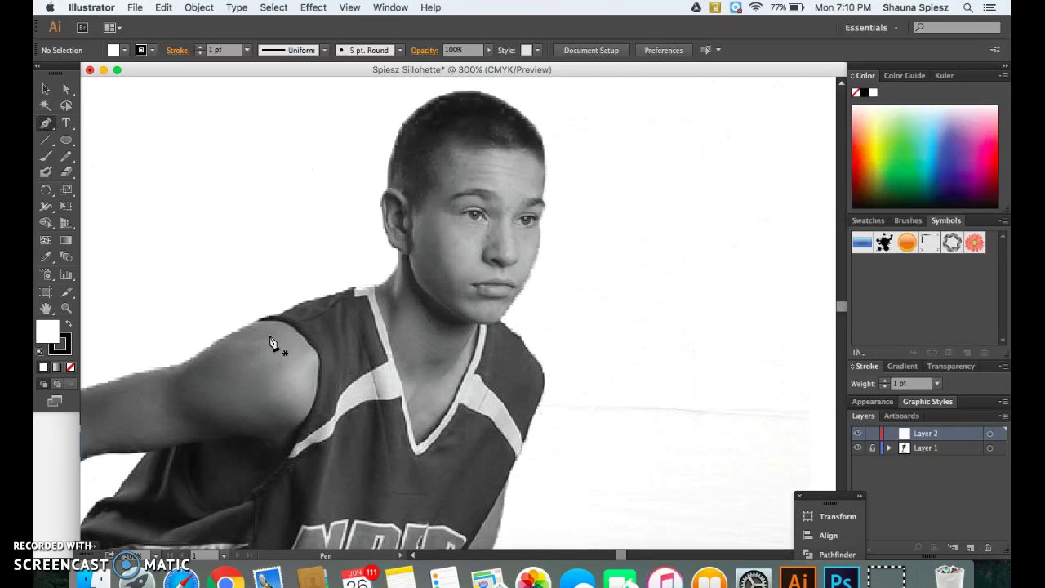
{"action": "scroll", "coordinate": [274, 343], "scroll_direction": "right", "scroll_amount": 3}
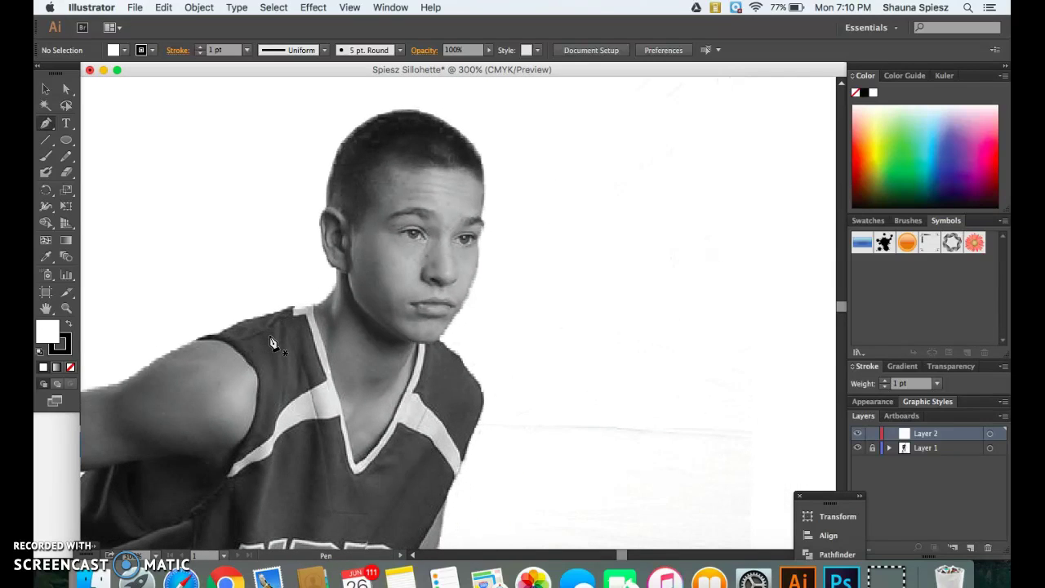
{"action": "key", "text": "super+equal"}
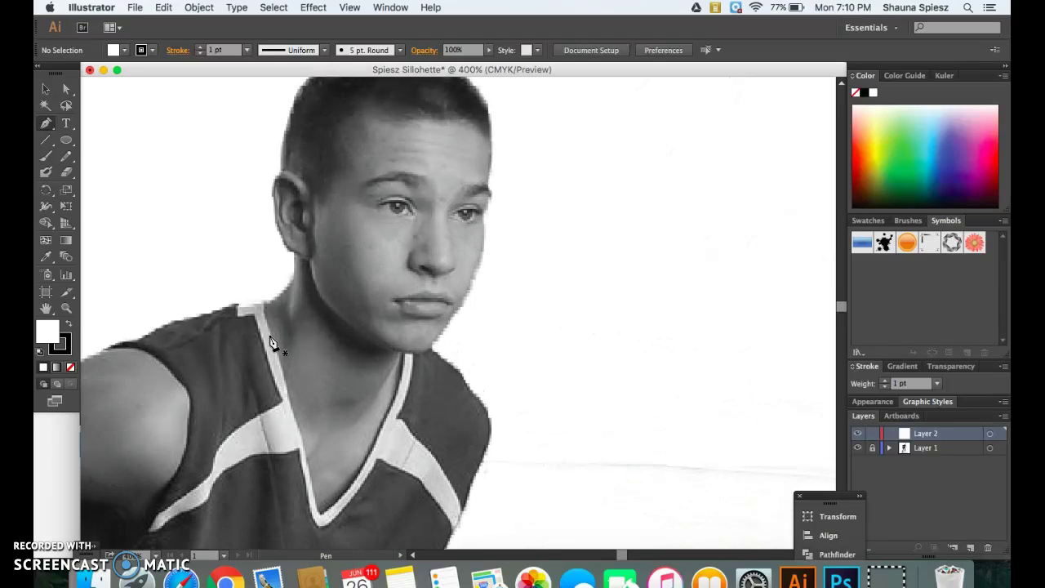
{"action": "left_click", "coordinate": [623, 215]}
{"action": "key", "text": "super+equal"}
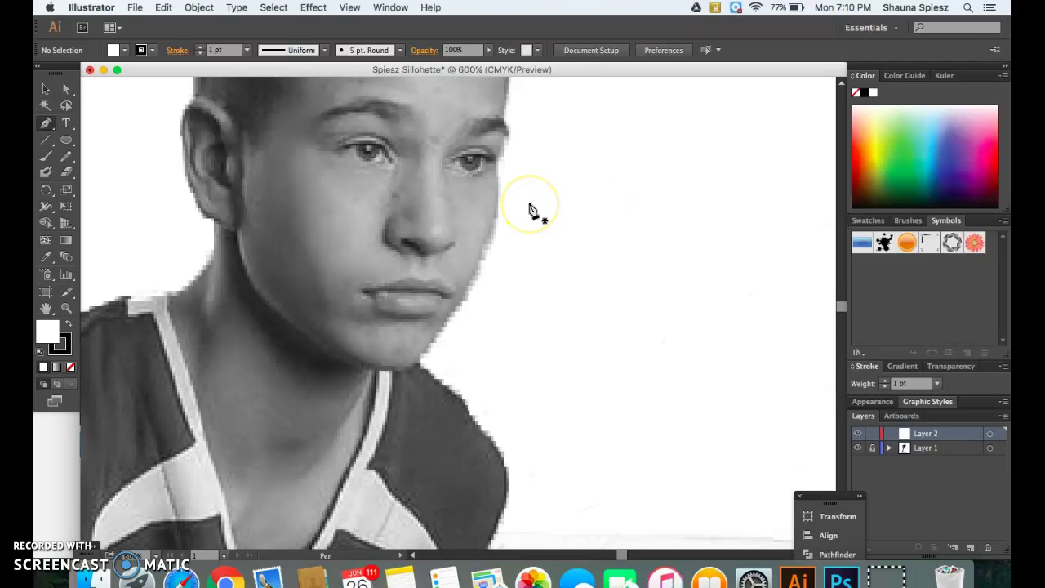
{"action": "scroll", "coordinate": [529, 209], "scroll_direction": "down", "scroll_amount": 2}
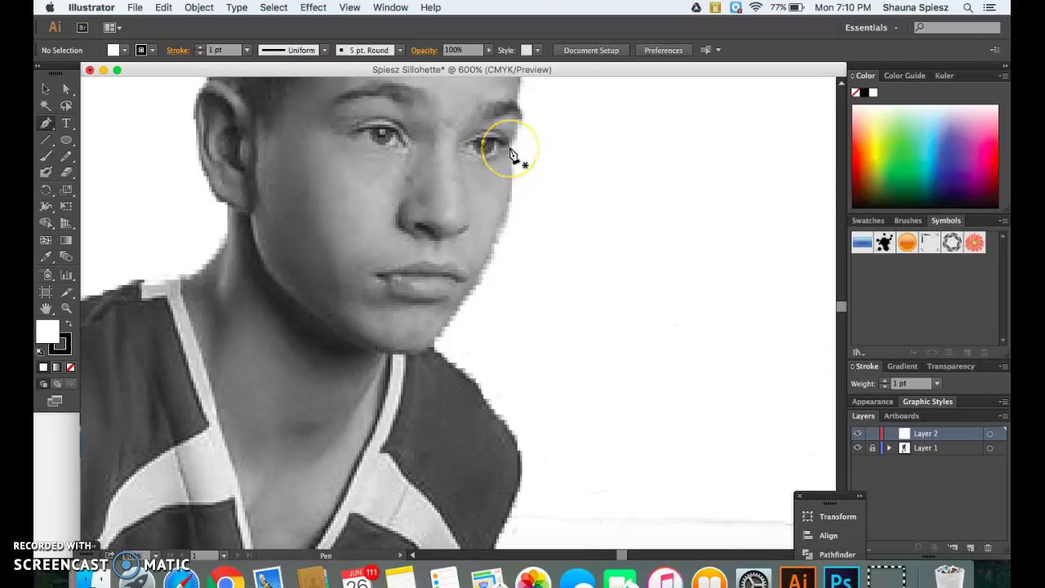
{"action": "left_click", "coordinate": [510, 147]}
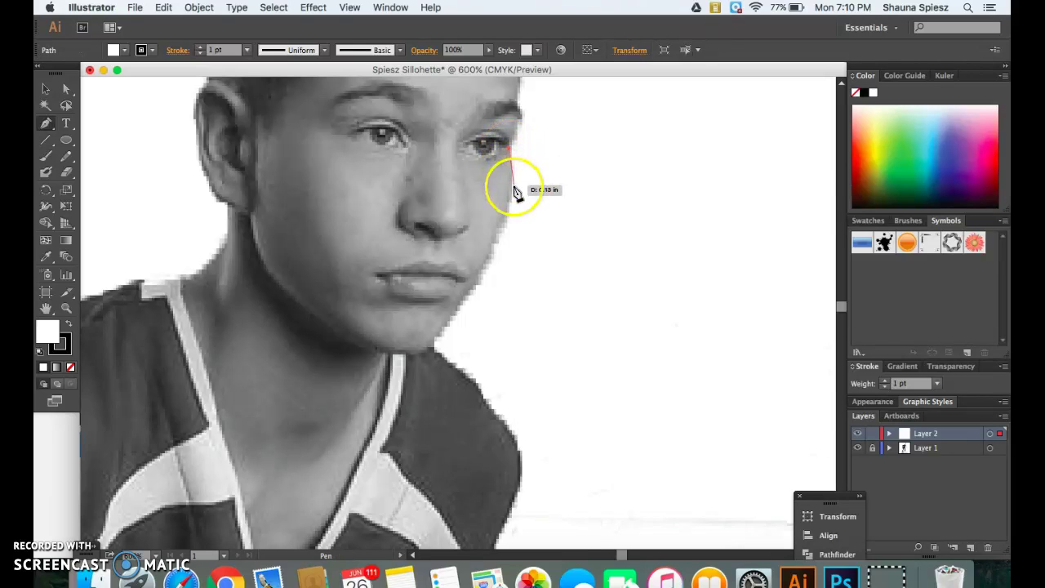
{"action": "mouse_move", "coordinate": [493, 257]}
{"action": "left_mouse_down"}
{"action": "mouse_move", "coordinate": [469, 273]}
{"action": "mouse_move", "coordinate": [468, 308]}
{"action": "left_mouse_up"}
{"action": "left_click_drag", "start_coordinate": [435, 340], "coordinate": [435, 352]}
{"action": "left_click", "coordinate": [434, 348]}
- Continue the pen outline around the shoulder and down the jersey's outer edge onto the arm
{"action": "left_click_drag", "start_coordinate": [475, 380], "coordinate": [483, 385]}
{"action": "left_click_drag", "start_coordinate": [530, 447], "coordinate": [539, 415]}
{"action": "scroll", "coordinate": [523, 478], "scroll_direction": "down", "scroll_amount": 1}
{"action": "scroll", "coordinate": [523, 480], "scroll_direction": "down", "scroll_amount": 5}
{"action": "scroll", "coordinate": [505, 459], "scroll_direction": "down", "scroll_amount": 3}
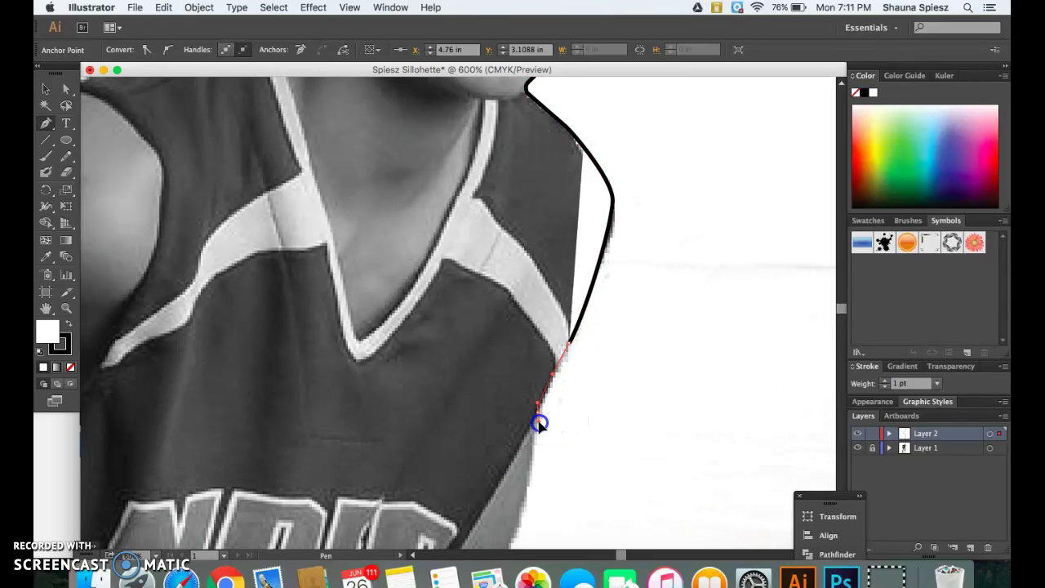
{"action": "mouse_move", "coordinate": [539, 423]}
{"action": "left_mouse_down"}
{"action": "mouse_move", "coordinate": [544, 454]}
{"action": "mouse_move", "coordinate": [534, 442]}
{"action": "mouse_move", "coordinate": [547, 425]}
{"action": "left_mouse_up"}
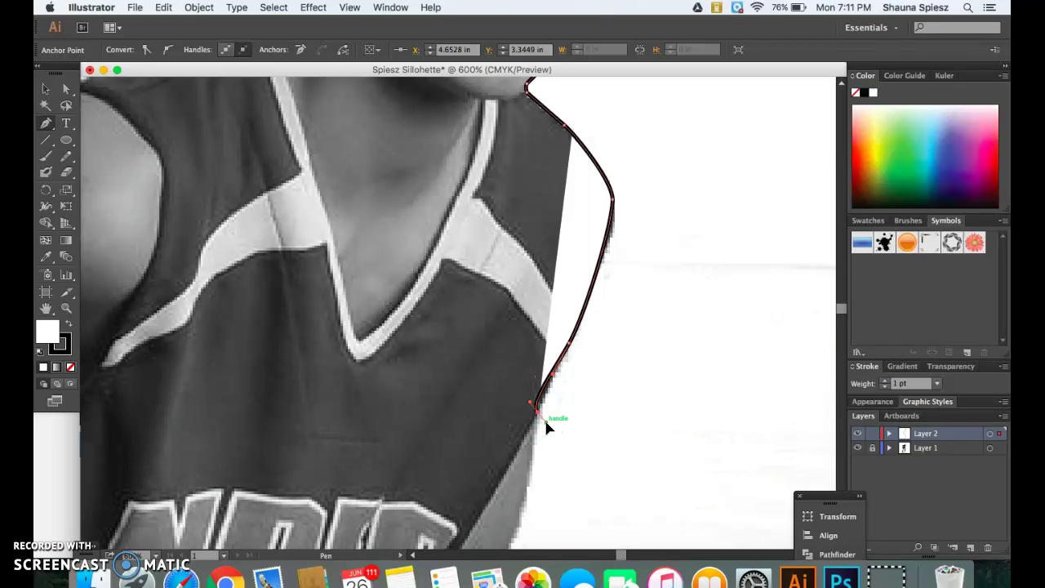
{"action": "left_click", "coordinate": [529, 485]}
- Undo the last arm anchor, remove the previous anchor's outgoing handle, and add a short straight segment along the arm's edge
{"action": "scroll", "coordinate": [533, 490], "scroll_direction": "up", "scroll_amount": 5}
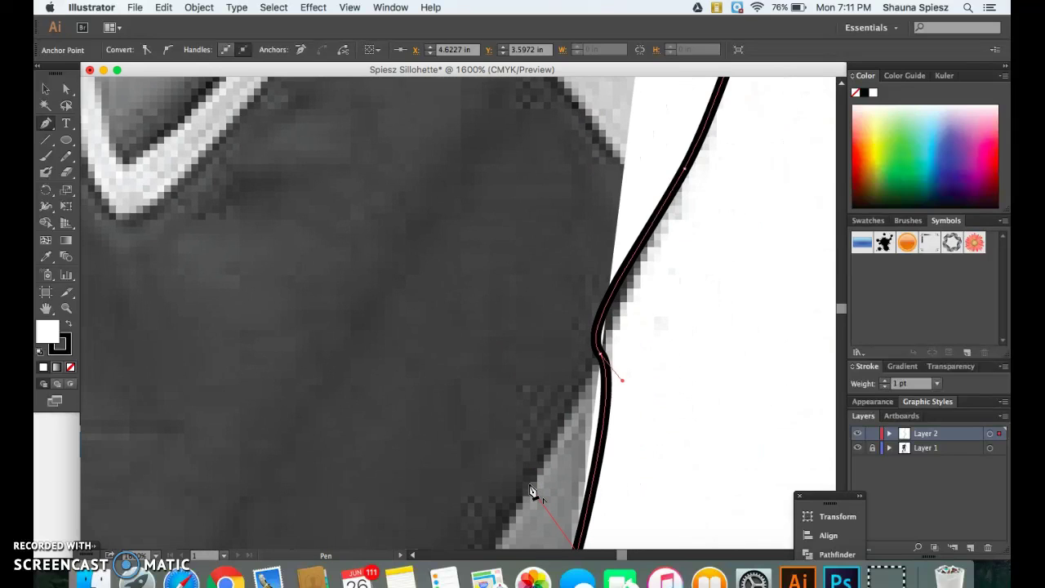
{"action": "scroll", "coordinate": [578, 462], "scroll_direction": "down", "scroll_amount": 4}
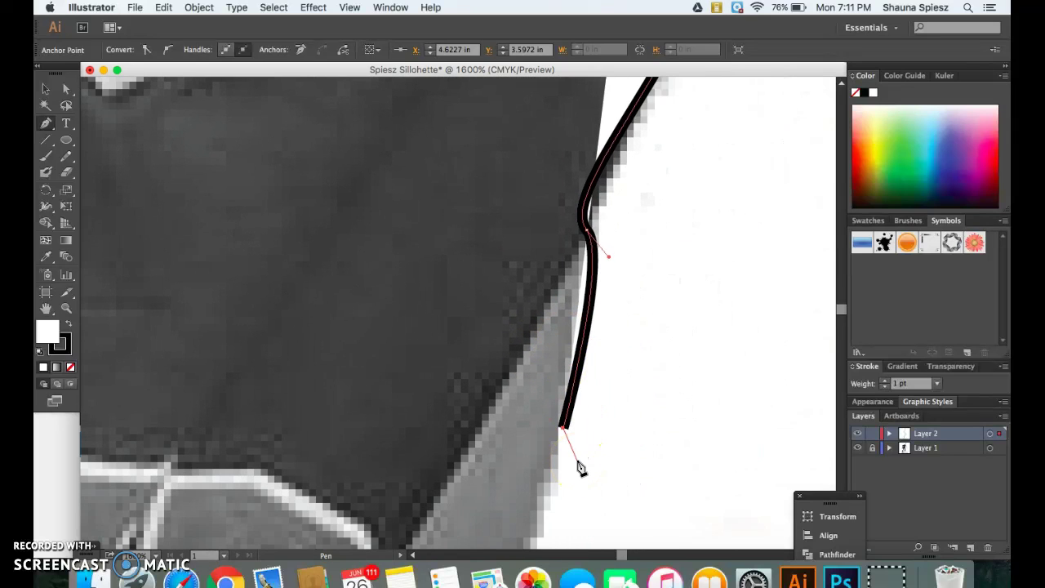
{"action": "key", "text": "super+z"}
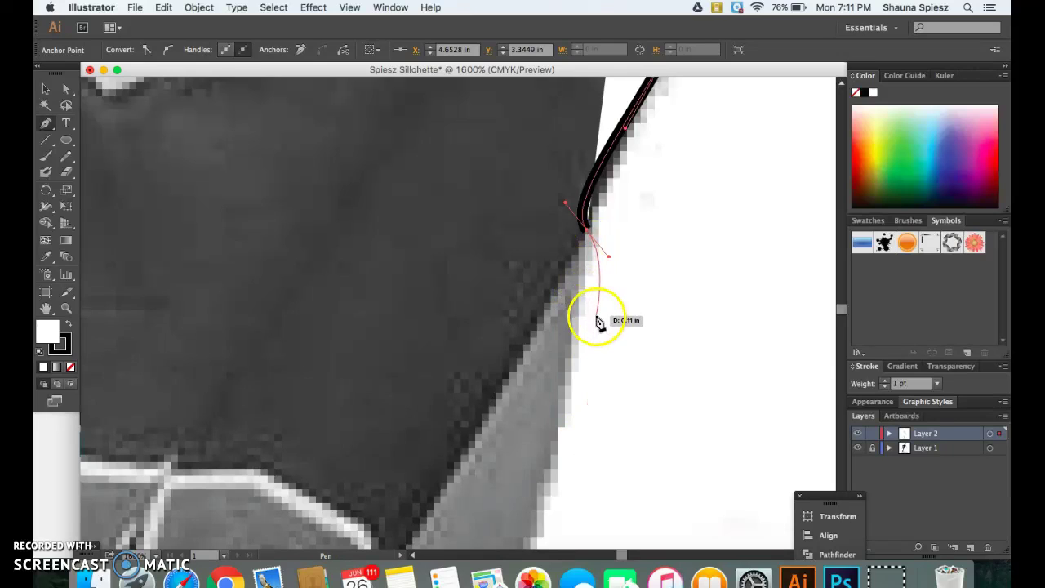
{"action": "left_click_drag", "start_coordinate": [598, 321], "coordinate": [593, 247]}
{"action": "left_click", "coordinate": [587, 230]}
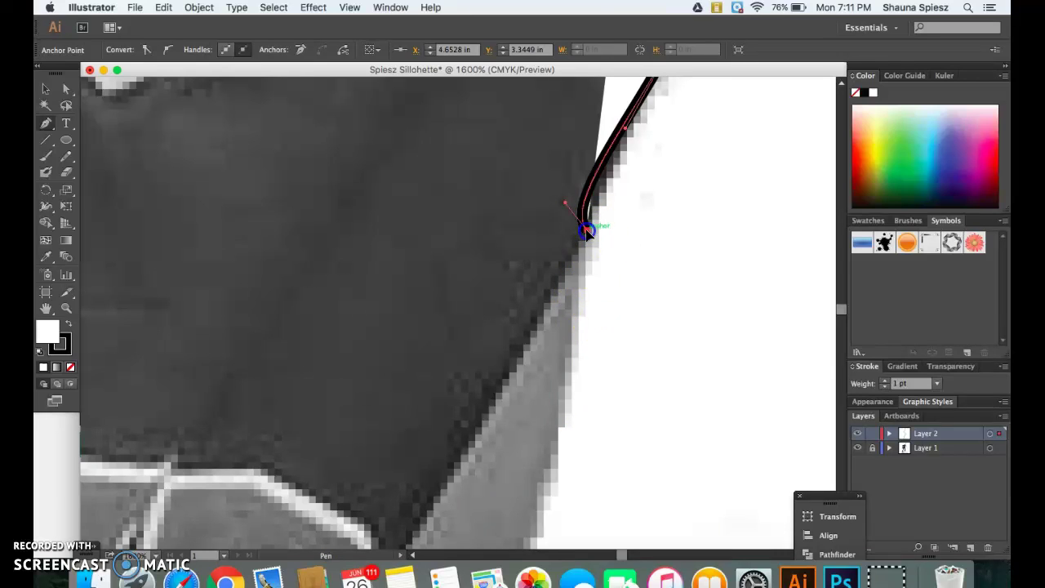
{"action": "left_click_drag", "start_coordinate": [585, 292], "coordinate": [584, 294]}
{"action": "left_click", "coordinate": [580, 299]}
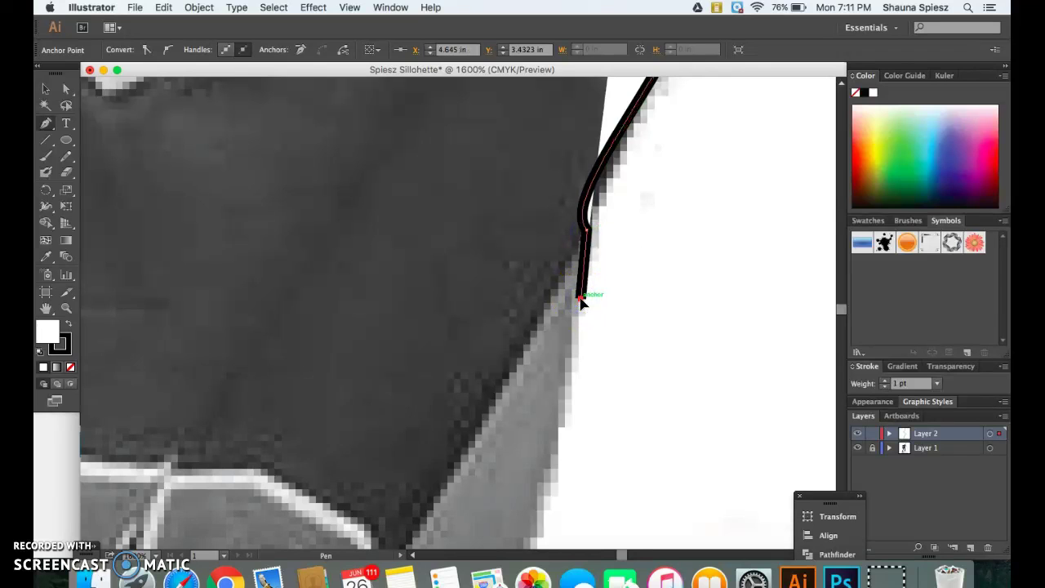
- Extend the pen outline down the arm's outer edge past the jersey number toward the forearm
{"action": "key", "text": "super+minus"}
{"action": "key", "text": "super+minus"}
{"action": "key", "text": "super+minus"}
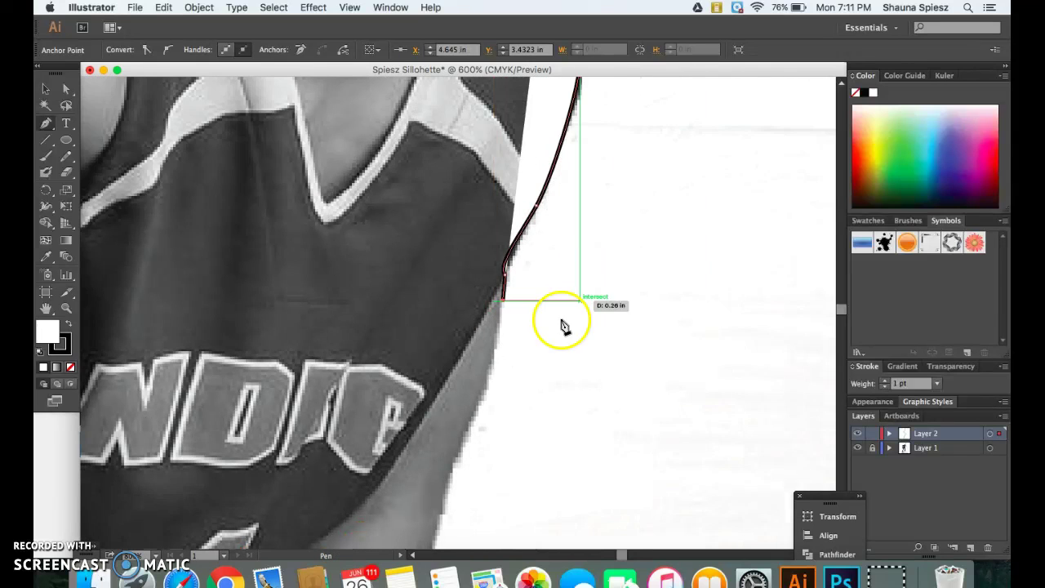
{"action": "left_click_drag", "start_coordinate": [481, 401], "coordinate": [474, 426]}
{"action": "left_click", "coordinate": [440, 517]}
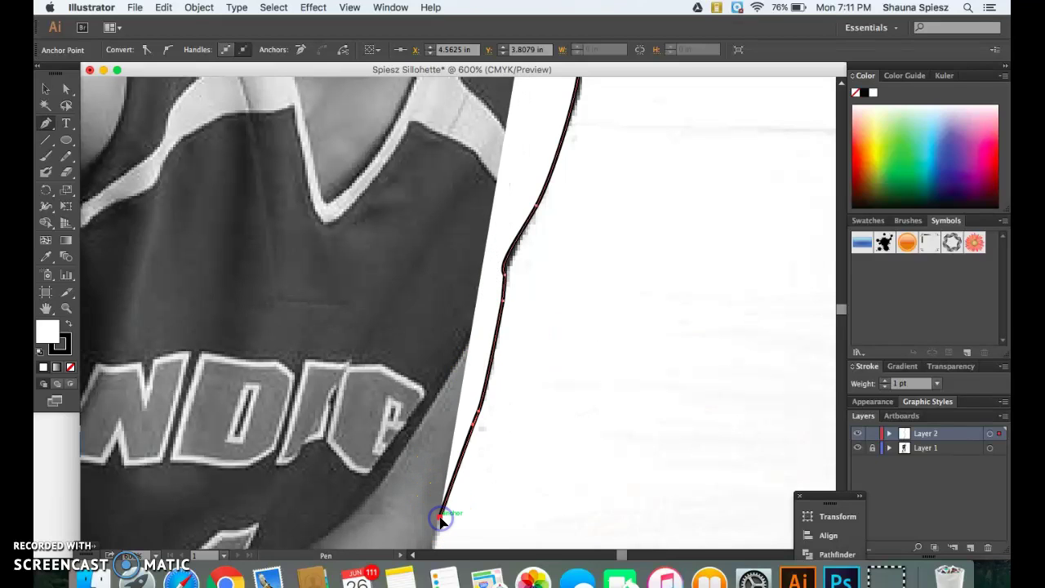
{"action": "scroll", "coordinate": [441, 521], "scroll_direction": "down", "scroll_amount": 5}
{"action": "left_click", "coordinate": [459, 400]}
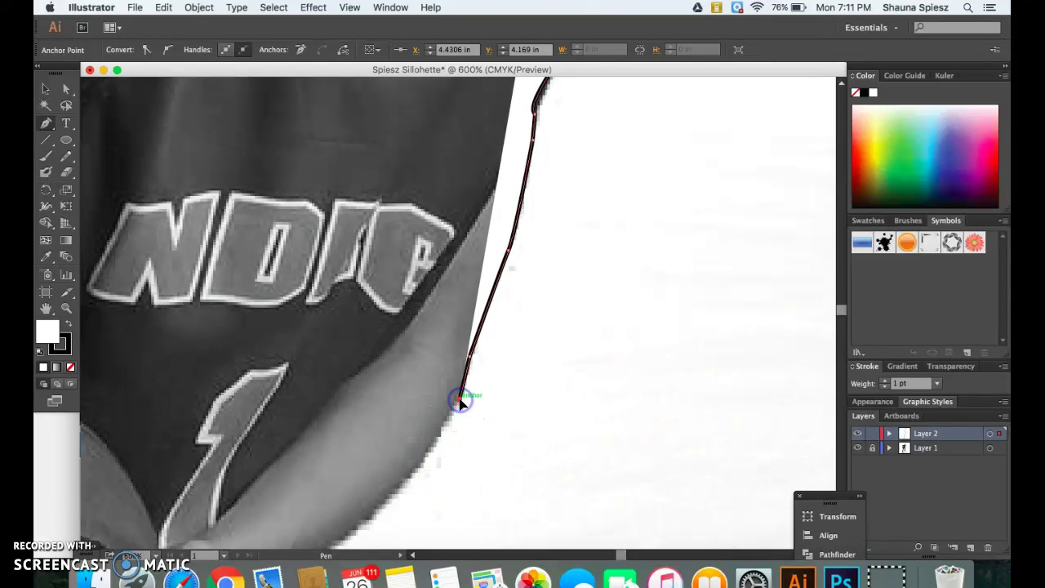
{"action": "left_click", "coordinate": [399, 495]}
{"action": "key", "text": "ctrl+minus"}
{"action": "key", "text": "ctrl+minus"}
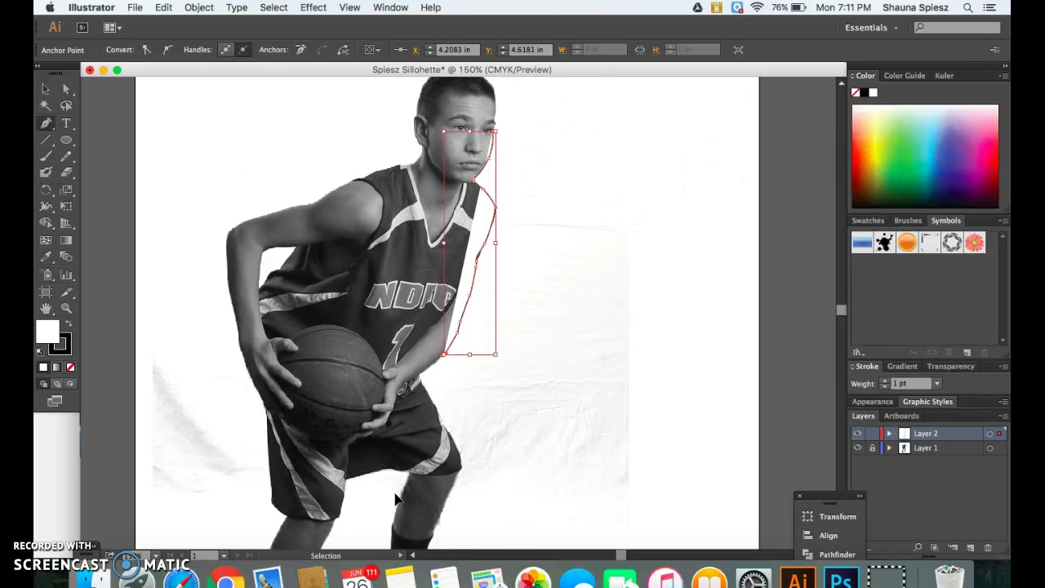
{"action": "key", "text": "super"}
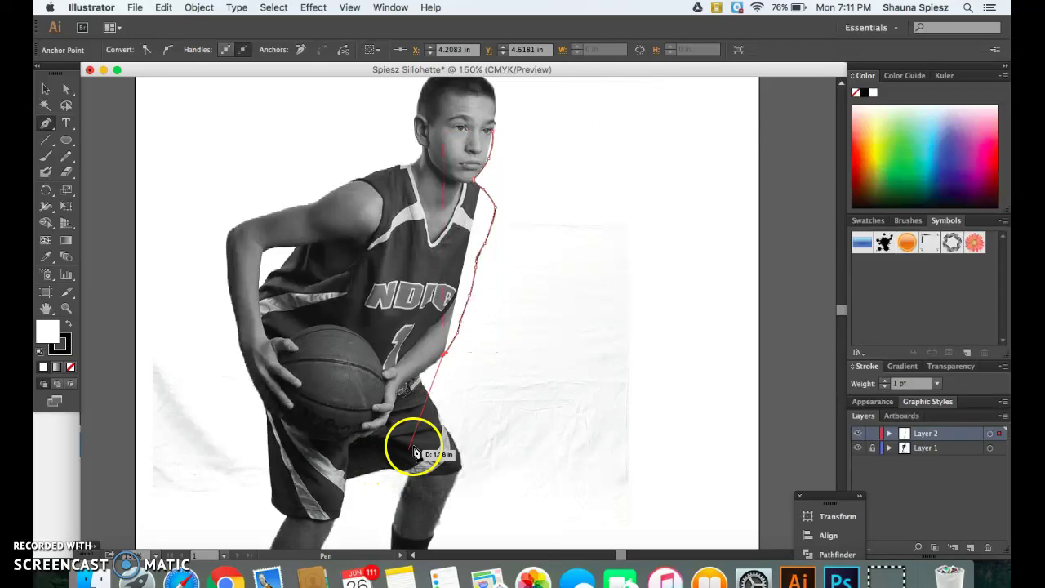
{"action": "left_click", "coordinate": [452, 381]}
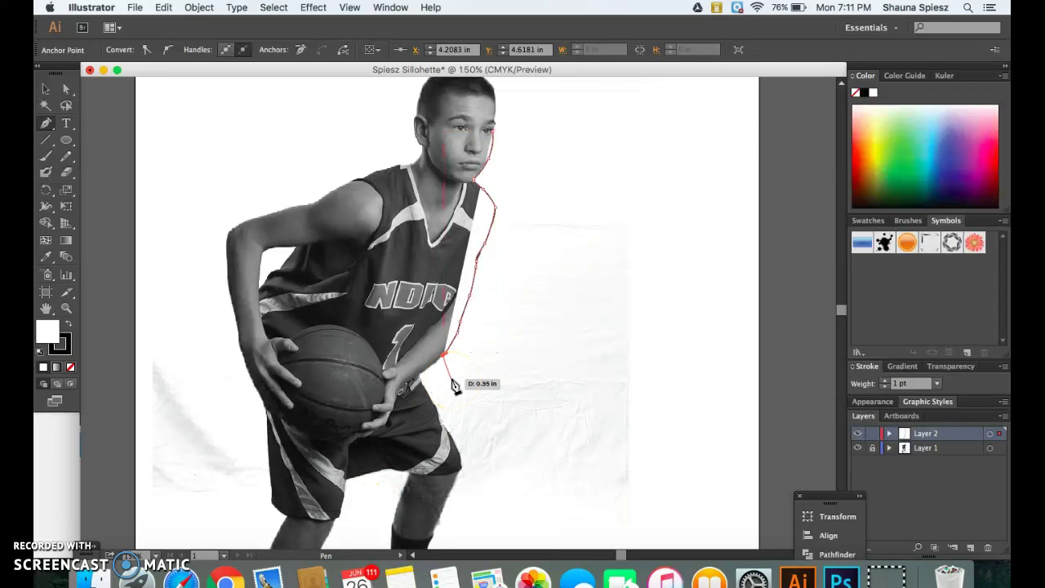
- Restyle the traced path with no fill and a 3 pt pink stroke
{"action": "left_click", "coordinate": [54, 334]}
{"action": "left_click", "coordinate": [72, 369]}
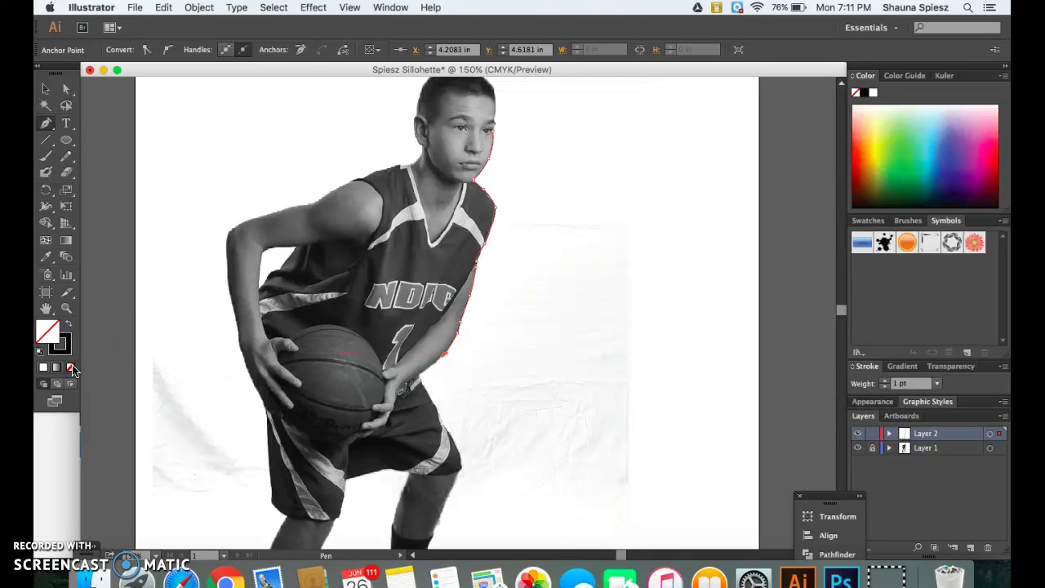
{"action": "left_click", "coordinate": [69, 356]}
{"action": "double_click", "coordinate": [68, 355]}
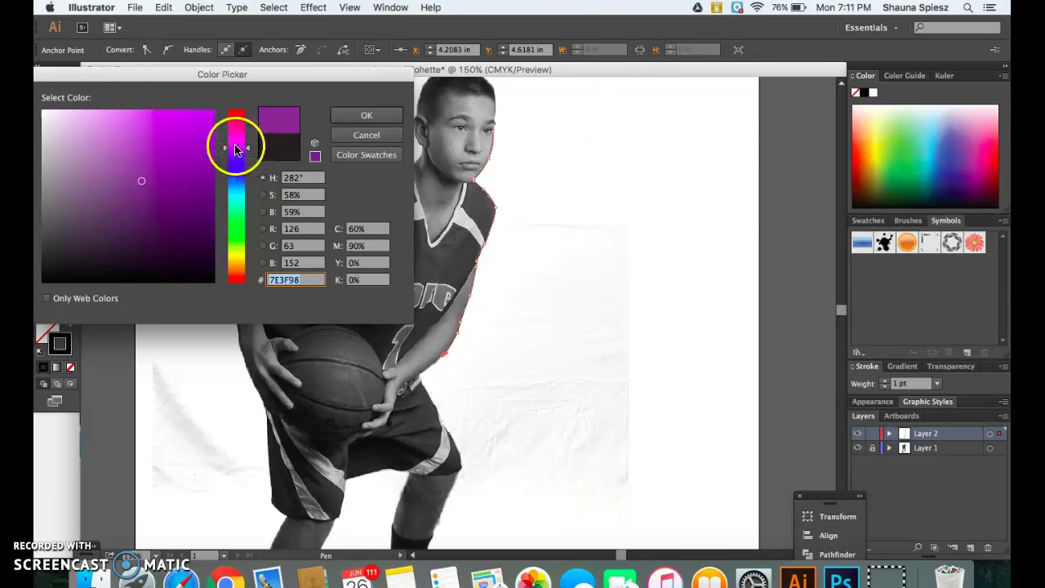
{"action": "left_click_drag", "start_coordinate": [236, 148], "coordinate": [236, 144]}
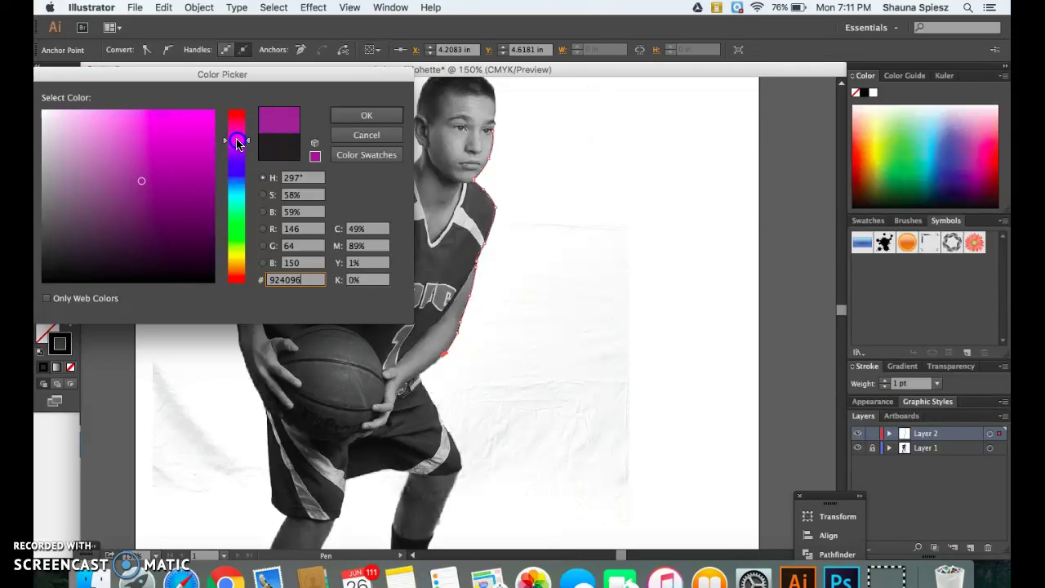
{"action": "left_click", "coordinate": [122, 128]}
{"action": "left_click", "coordinate": [365, 121]}
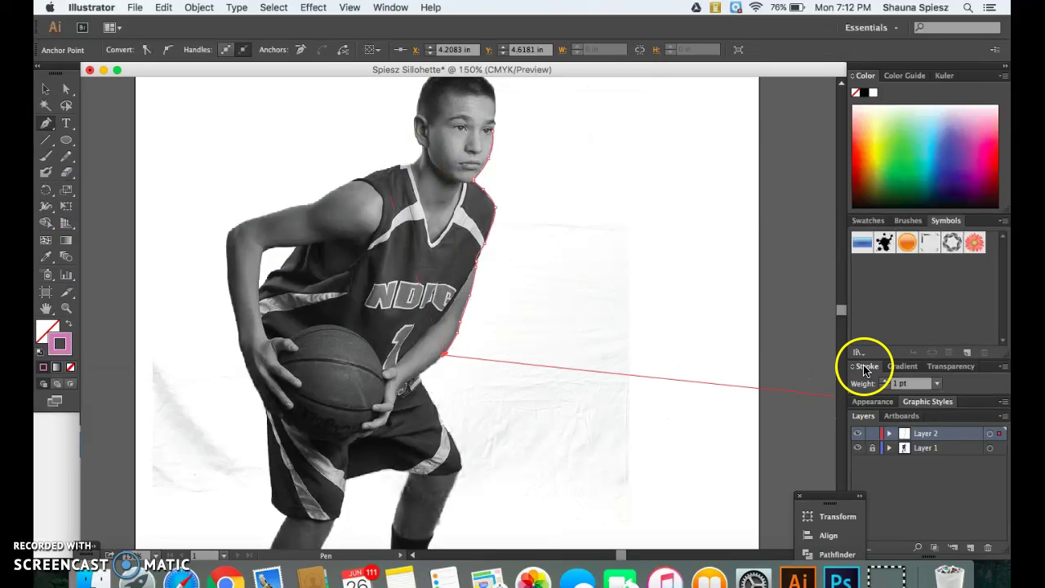
{"action": "left_click", "coordinate": [887, 383]}
{"action": "left_click", "coordinate": [886, 380]}
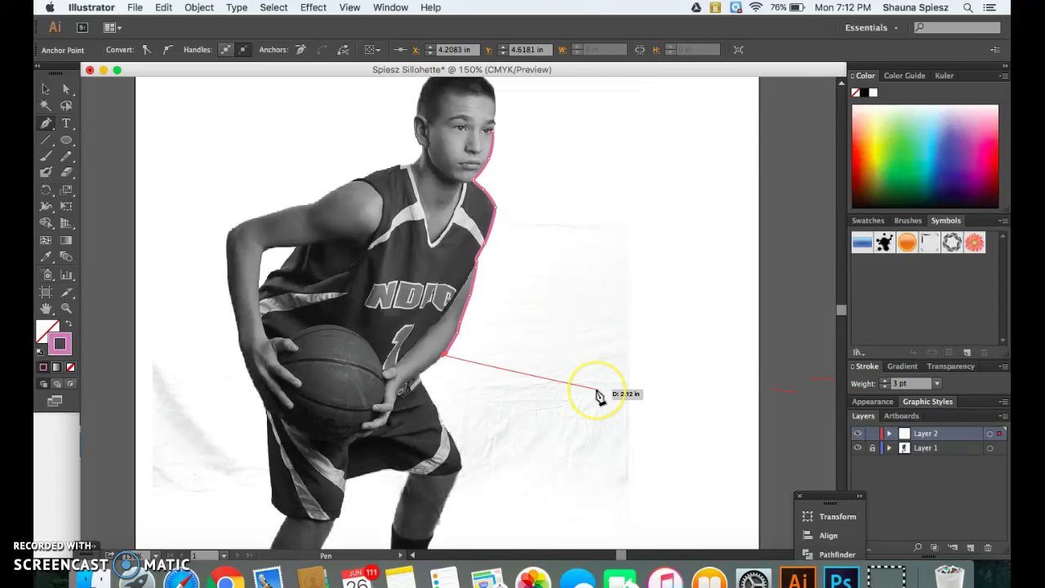
- Continue the pen outline along the forearm to the waist and down the shorts' outer edge to the hem
{"action": "left_click", "coordinate": [413, 429]}
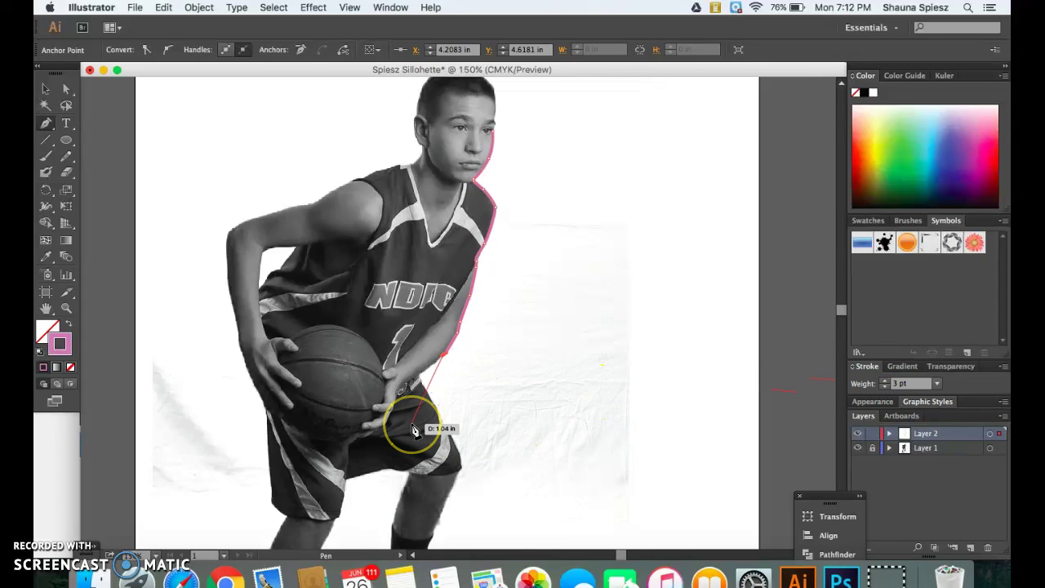
{"action": "key", "text": "super+plus"}
{"action": "key", "text": "super+plus"}
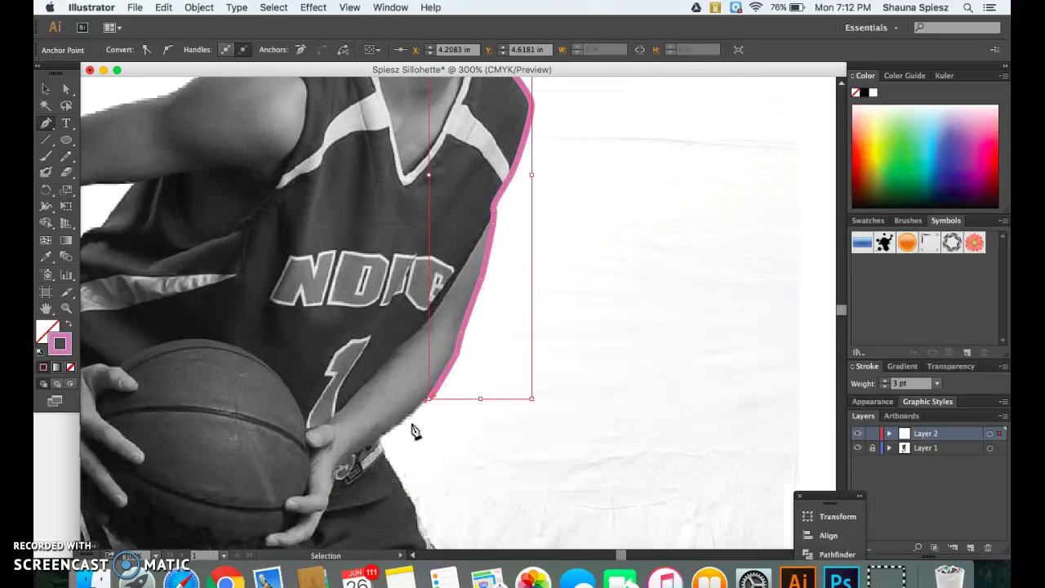
{"action": "scroll", "coordinate": [412, 430], "scroll_direction": "down", "scroll_amount": 4}
{"action": "left_click", "coordinate": [420, 255]}
{"action": "left_click_drag", "start_coordinate": [451, 312], "coordinate": [466, 327]}
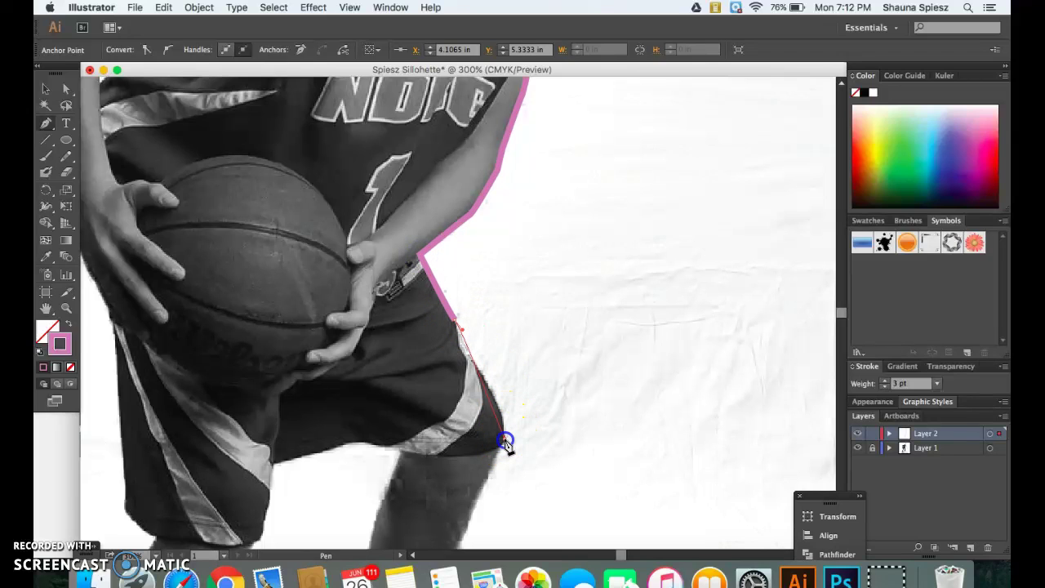
{"action": "left_click_drag", "start_coordinate": [506, 442], "coordinate": [501, 466]}
- Extend the pen outline past the knee and down the front of the leg and sock to the shoe's tongue
{"action": "scroll", "coordinate": [500, 469], "scroll_direction": "down", "scroll_amount": 3}
{"action": "left_click_drag", "start_coordinate": [512, 407], "coordinate": [496, 400]}
{"action": "scroll", "coordinate": [509, 403], "scroll_direction": "down", "scroll_amount": 5}
{"action": "scroll", "coordinate": [496, 398], "scroll_direction": "down", "scroll_amount": 5}
{"action": "left_click_drag", "start_coordinate": [481, 449], "coordinate": [478, 447]}
{"action": "scroll", "coordinate": [482, 437], "scroll_direction": "down", "scroll_amount": 5}
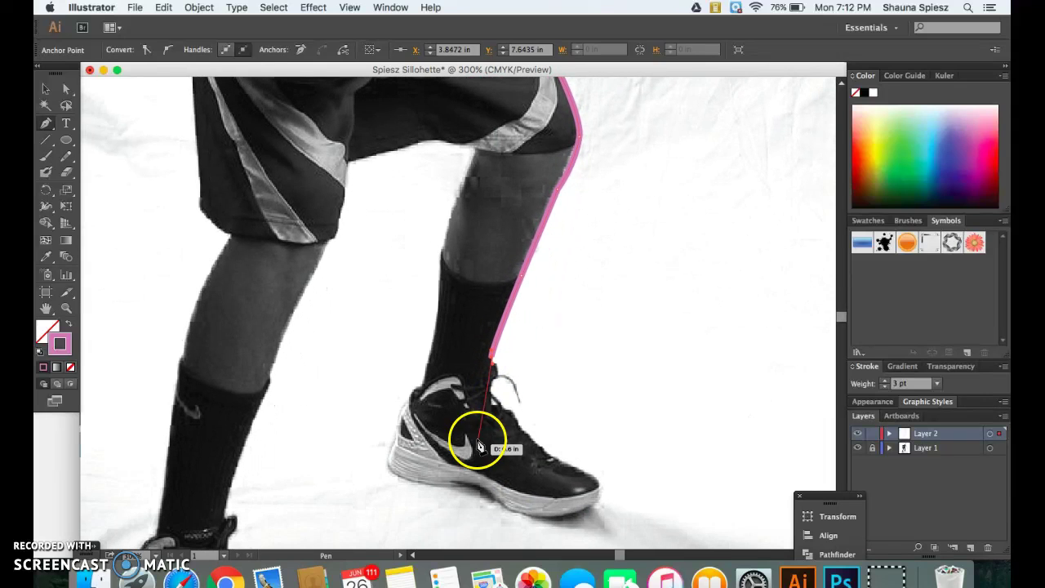
{"action": "left_click_drag", "start_coordinate": [494, 396], "coordinate": [500, 399]}
- Trace the upper edge of the front shoe from the laces to the toe
{"action": "key", "text": "super+plus"}
{"action": "key", "text": "super+plus"}
{"action": "key", "text": "super+plus"}
{"action": "scroll", "coordinate": [500, 398], "scroll_direction": "down", "scroll_amount": 5}
{"action": "scroll", "coordinate": [500, 398], "scroll_direction": "down", "scroll_amount": 5}
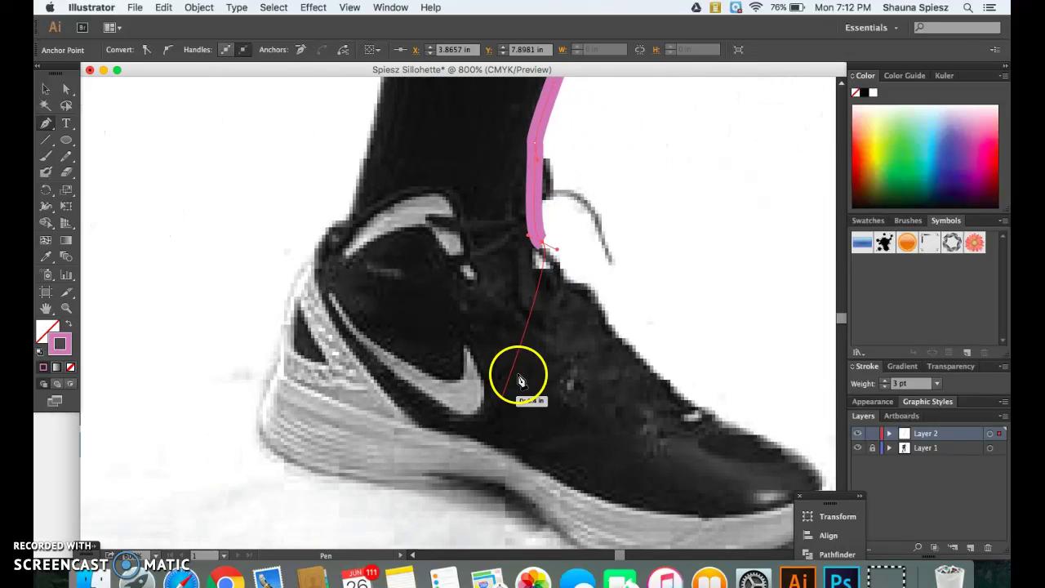
{"action": "left_click", "coordinate": [567, 280]}
{"action": "left_click", "coordinate": [590, 281]}
{"action": "left_click_drag", "start_coordinate": [664, 382], "coordinate": [695, 399]}
{"action": "left_click_drag", "start_coordinate": [745, 422], "coordinate": [811, 464]}
{"action": "left_click", "coordinate": [817, 467]}
- Round the shoe's toe with a curved segment and continue the outline along the bottom edge of the sole
{"action": "scroll", "coordinate": [817, 466], "scroll_direction": "down", "scroll_amount": 5}
{"action": "left_click_drag", "start_coordinate": [804, 390], "coordinate": [782, 410]}
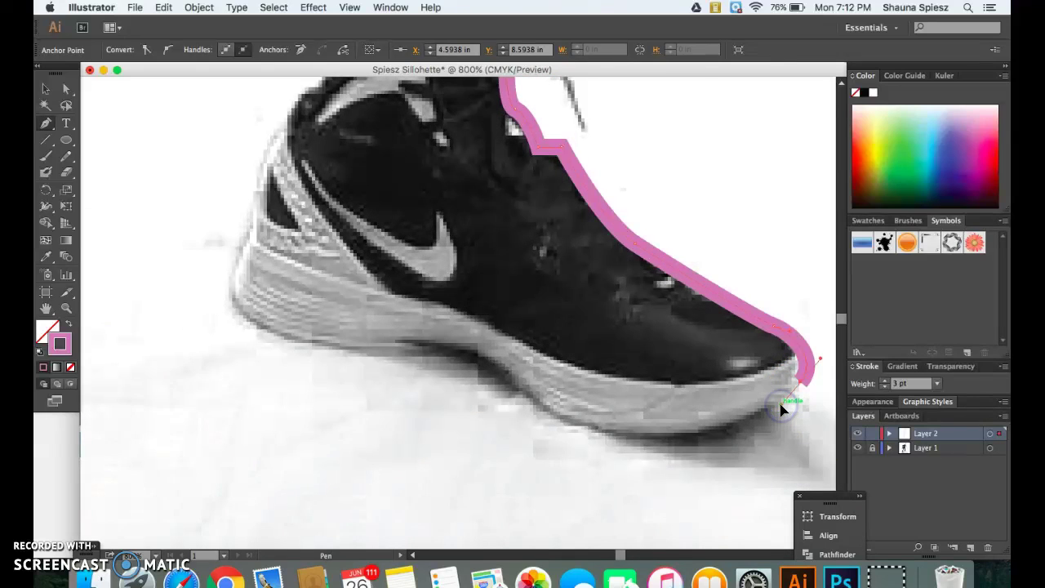
{"action": "left_click", "coordinate": [687, 443]}
{"action": "left_click_drag", "start_coordinate": [673, 444], "coordinate": [675, 446]}
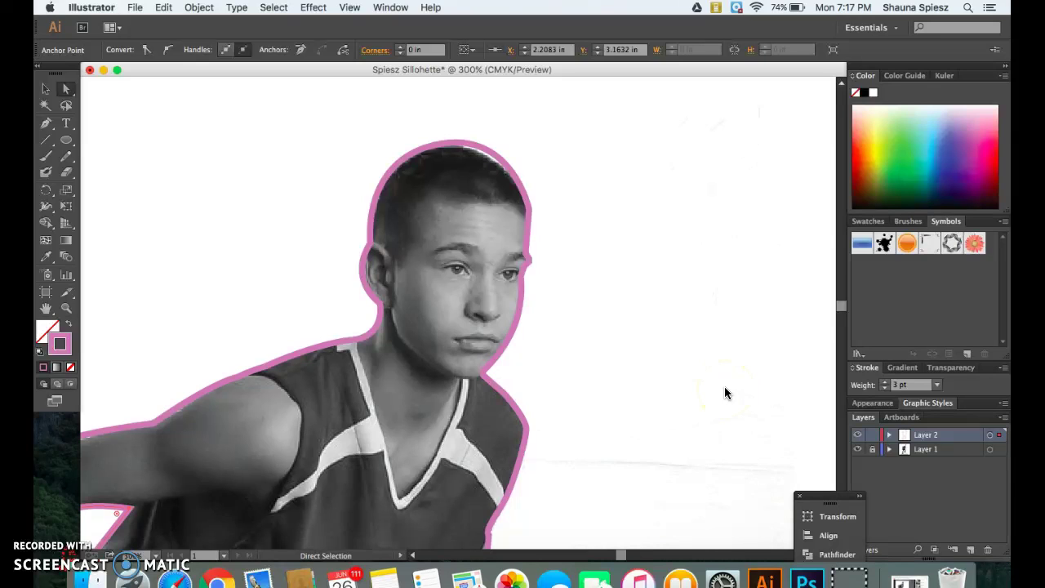
- With Direct Selection, select the outline at the crown of the head and shorten its forward handle to close the gap above the hair
{"action": "left_click", "coordinate": [65, 93]}
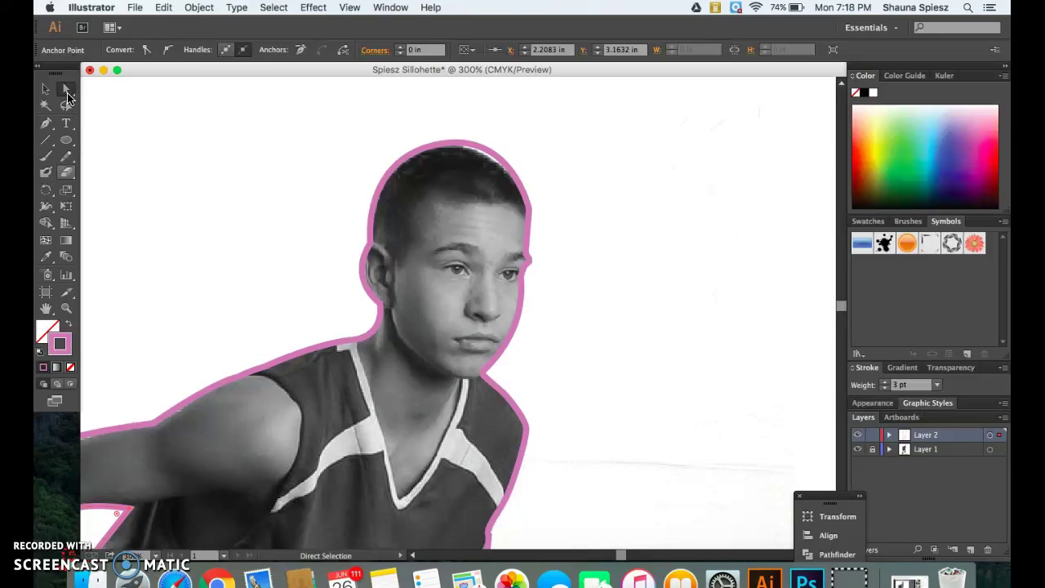
{"action": "left_click", "coordinate": [260, 29]}
{"action": "left_click", "coordinate": [471, 159]}
{"action": "left_click", "coordinate": [483, 158]}
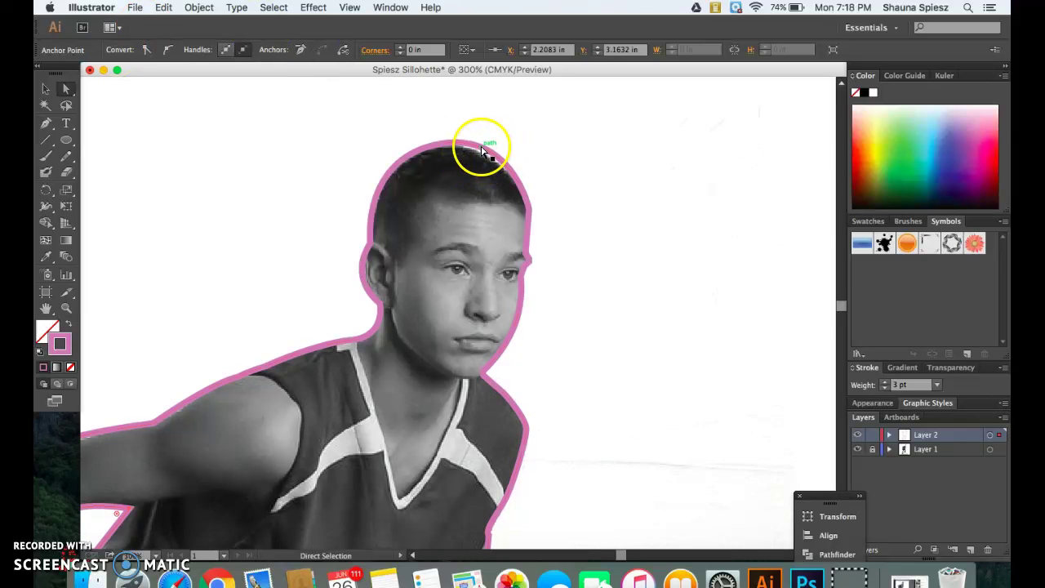
{"action": "left_click", "coordinate": [502, 163]}
{"action": "key", "text": "super+plus"}
{"action": "key", "text": "super+plus"}
{"action": "scroll", "coordinate": [502, 165], "scroll_direction": "up", "scroll_amount": 4}
{"action": "left_click", "coordinate": [494, 141]}
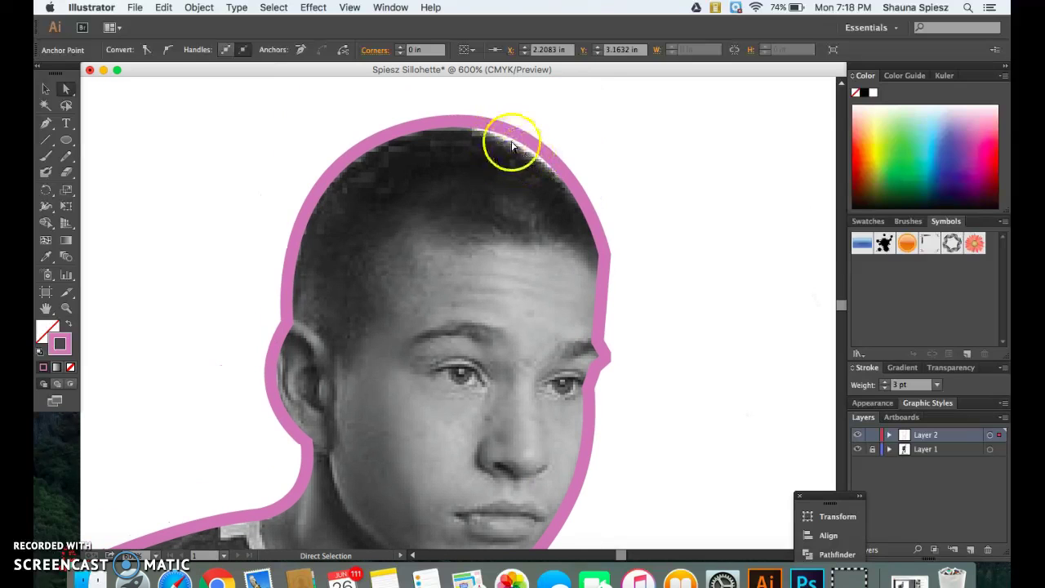
{"action": "left_click", "coordinate": [507, 137]}
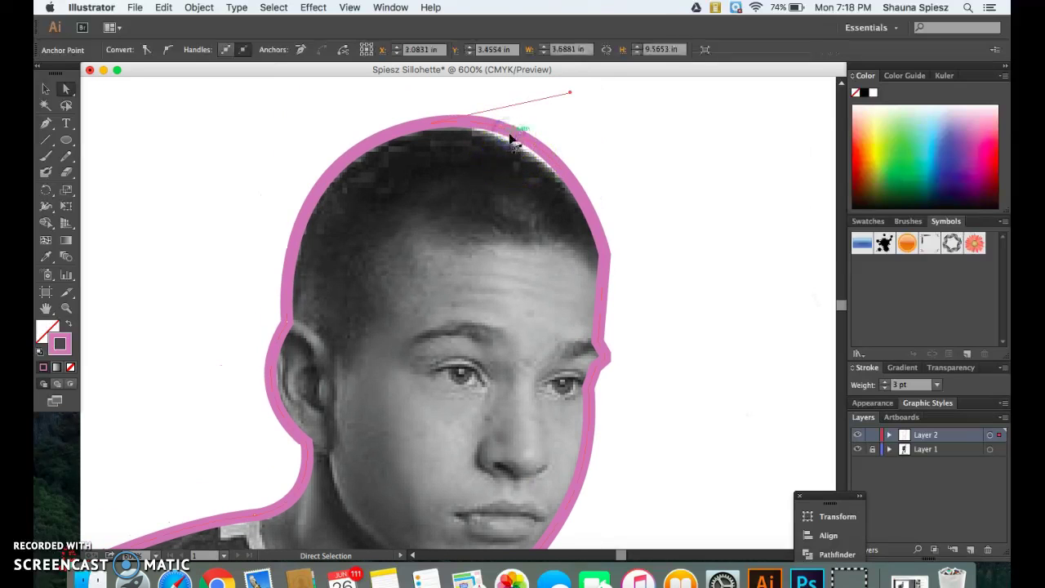
{"action": "left_click_drag", "start_coordinate": [572, 96], "coordinate": [482, 114]}
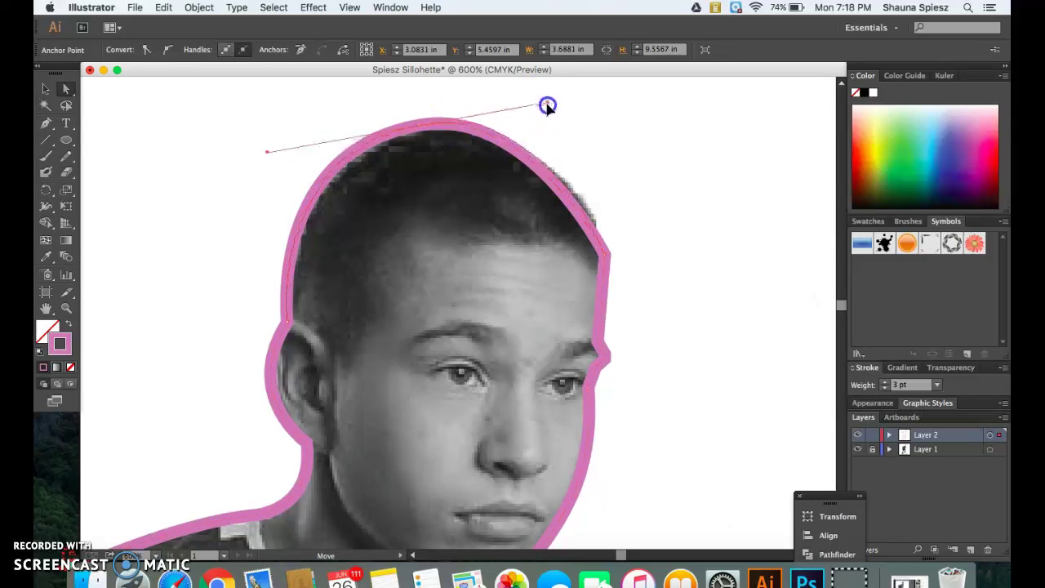
- Fine-tune the head outline's curve over the forehead and the back of the head to follow the hairline
{"action": "left_click_drag", "start_coordinate": [537, 107], "coordinate": [602, 135]}
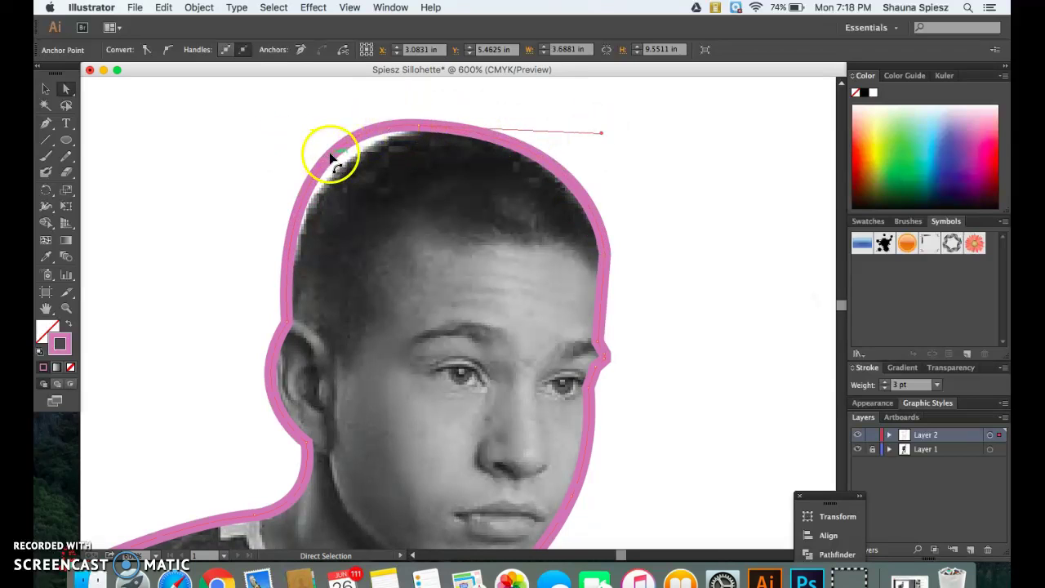
{"action": "mouse_move", "coordinate": [332, 158]}
{"action": "left_mouse_down"}
{"action": "mouse_move", "coordinate": [343, 167]}
{"action": "mouse_move", "coordinate": [334, 168]}
{"action": "left_mouse_up"}
{"action": "left_click_drag", "start_coordinate": [539, 140], "coordinate": [536, 152]}
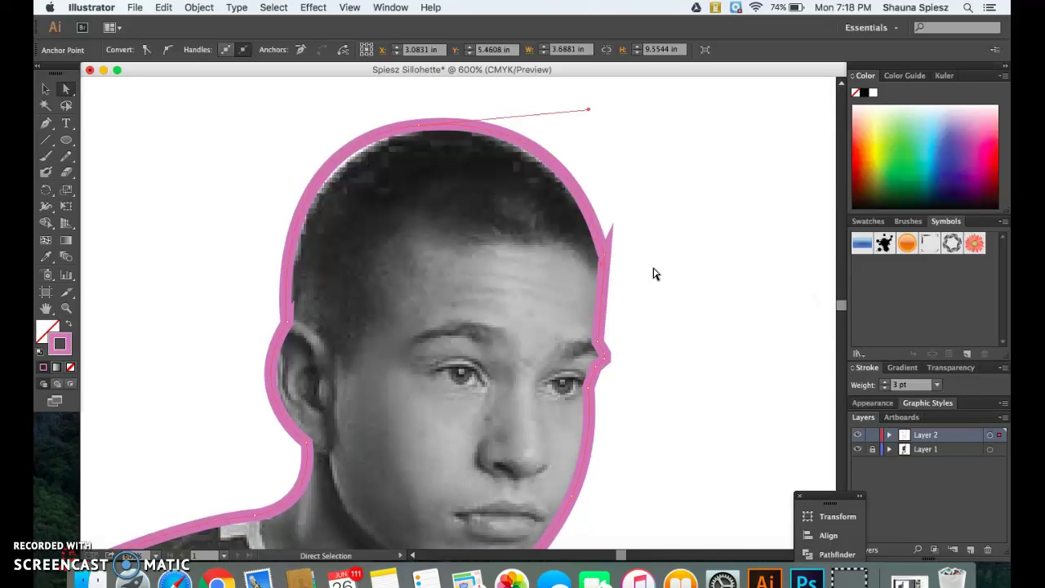
- Reposition the outline's anchor beside the cheek and adjust the anchor on the shoulder below the chin
{"action": "scroll", "coordinate": [654, 273], "scroll_direction": "down", "scroll_amount": 10}
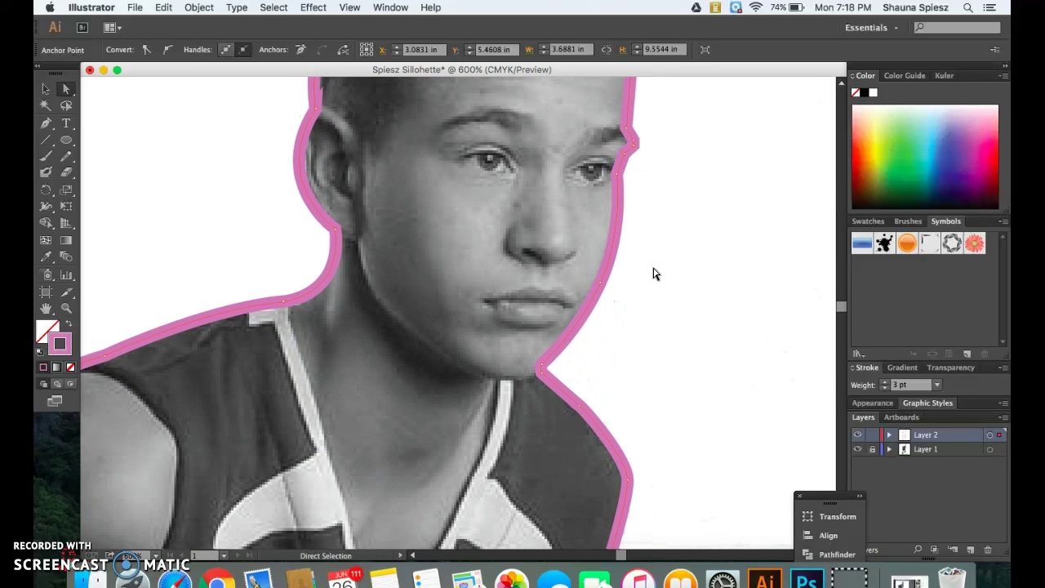
{"action": "left_click", "coordinate": [569, 238]}
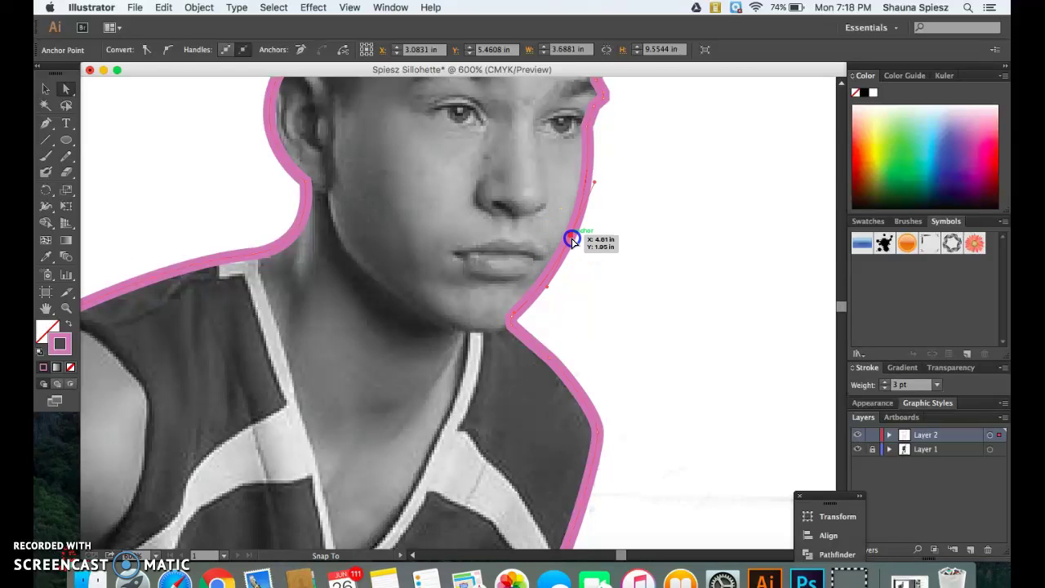
{"action": "left_click_drag", "start_coordinate": [572, 241], "coordinate": [575, 245]}
{"action": "scroll", "coordinate": [572, 242], "scroll_direction": "down", "scroll_amount": 4}
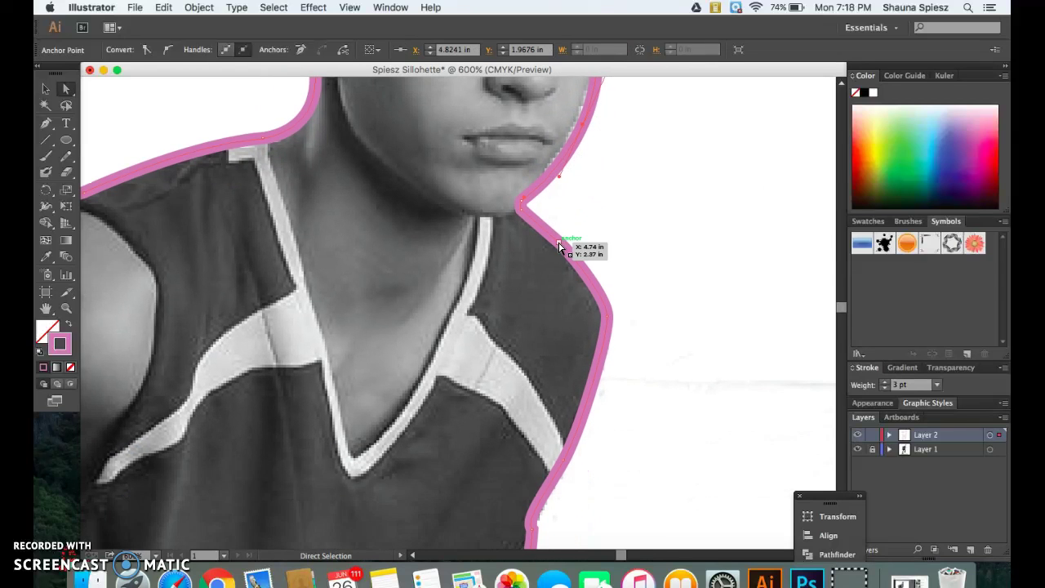
{"action": "scroll", "coordinate": [564, 246], "scroll_direction": "down", "scroll_amount": 10}
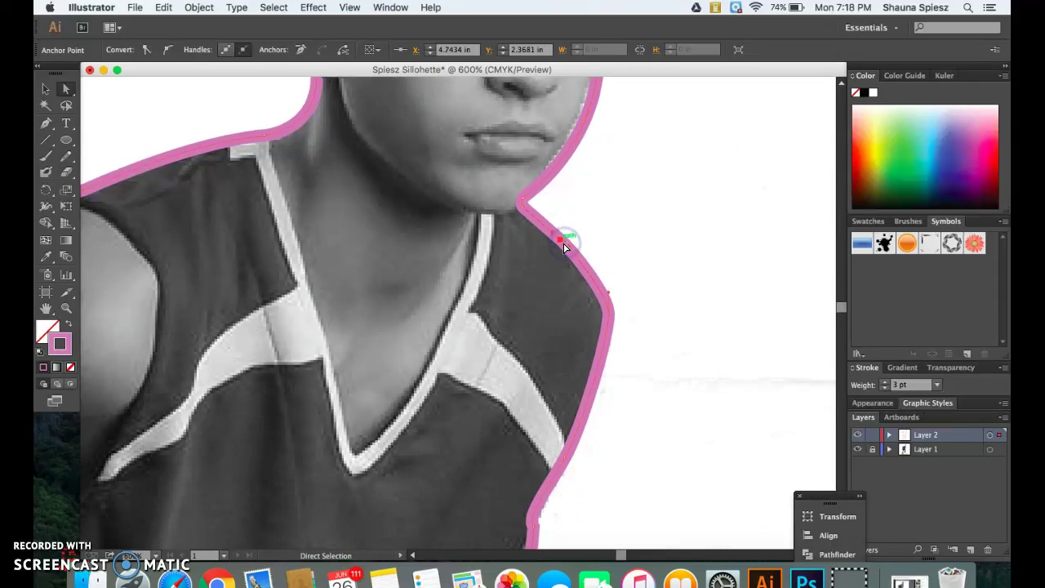
{"action": "left_click", "coordinate": [553, 230]}
{"action": "left_click_drag", "start_coordinate": [553, 229], "coordinate": [555, 264]}
- Adjust the outline along the arm's outer edge beside the jersey lettering
{"action": "scroll", "coordinate": [556, 264], "scroll_direction": "down", "scroll_amount": 2}
{"action": "scroll", "coordinate": [556, 264], "scroll_direction": "down", "scroll_amount": 5}
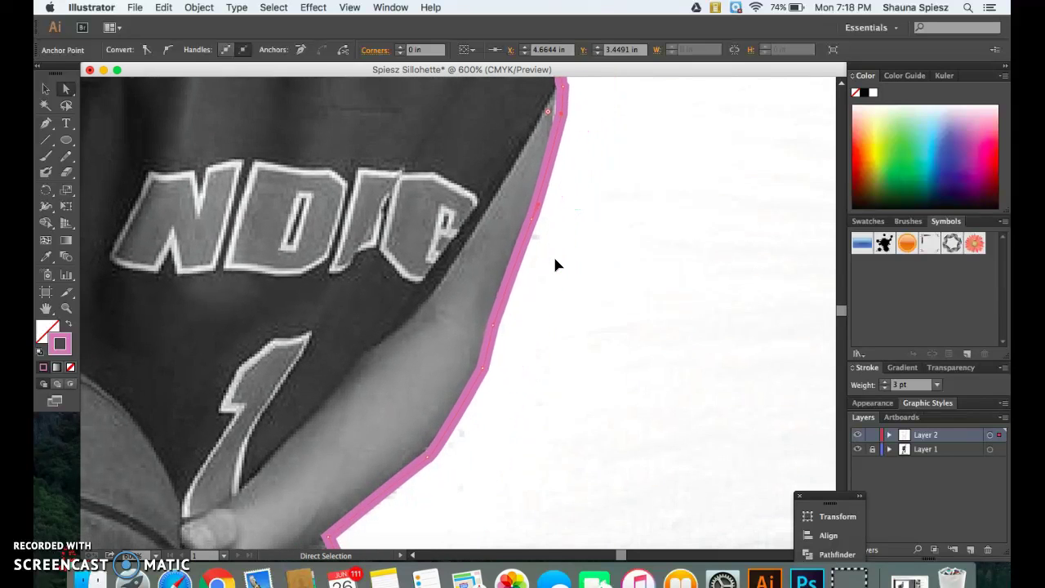
{"action": "left_click", "coordinate": [560, 216]}
{"action": "left_click_drag", "start_coordinate": [560, 219], "coordinate": [563, 218]}
{"action": "left_click_drag", "start_coordinate": [547, 257], "coordinate": [550, 261]}
{"action": "scroll", "coordinate": [550, 261], "scroll_direction": "down", "scroll_amount": 4}
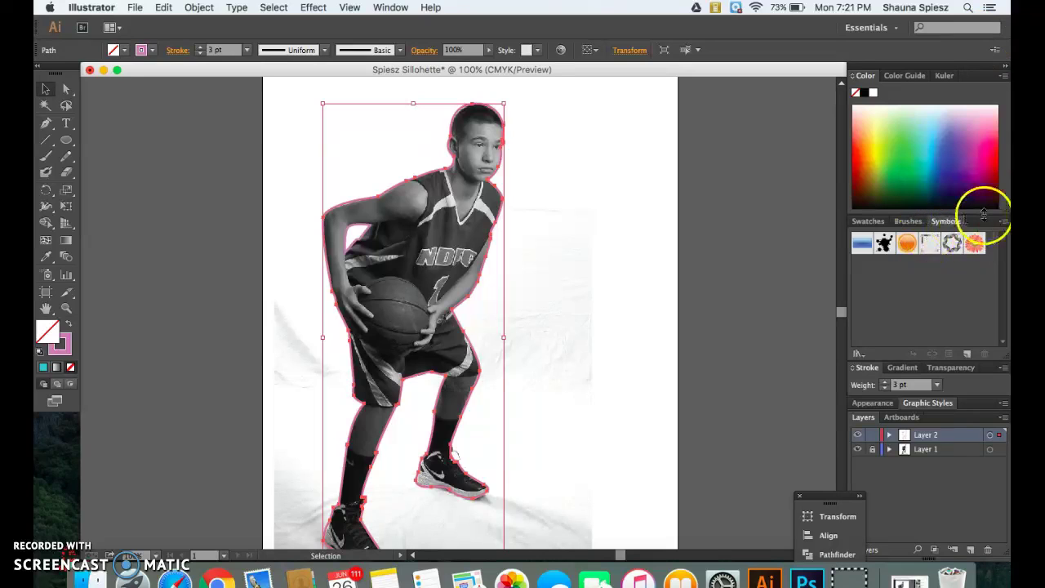
- Fill the completed body outline with black
{"action": "left_click", "coordinate": [998, 203]}
{"action": "left_click", "coordinate": [998, 202]}
{"action": "left_click", "coordinate": [856, 207]}
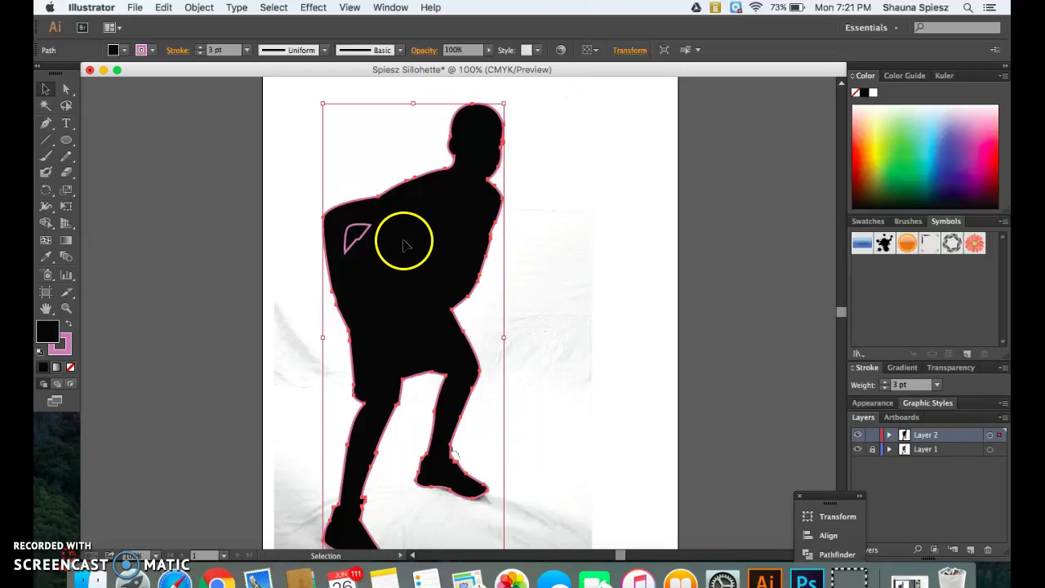